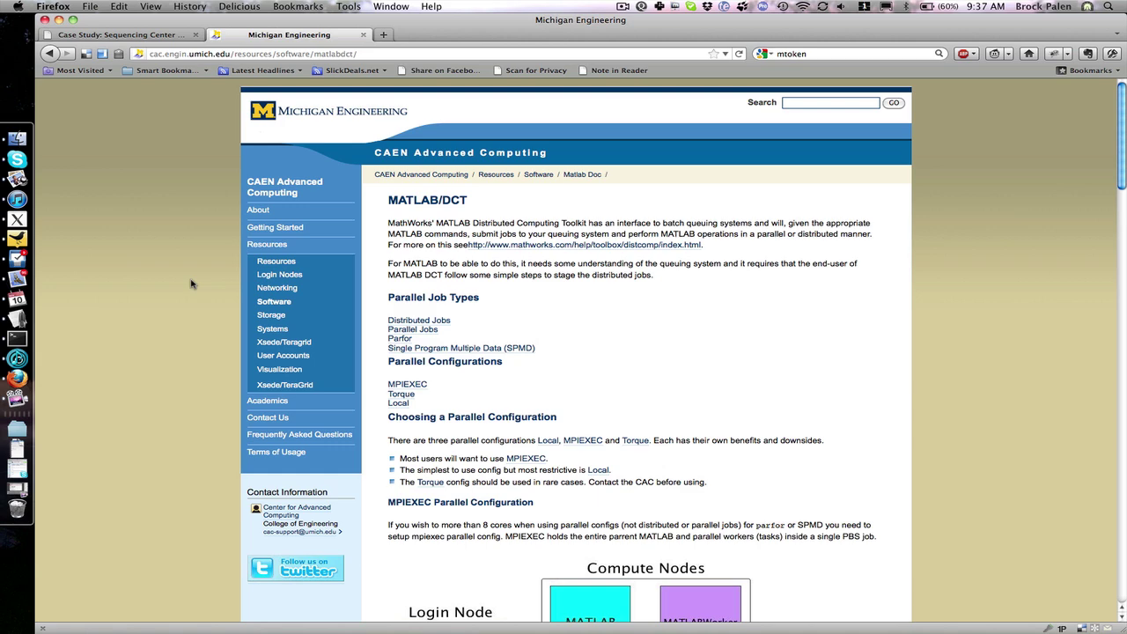
Scroll down to the MPIEXEC Parallel Configuration diagram and the start of MPIEXEC Setup
{"action": "scroll", "coordinate": [191, 284], "scroll_direction": "down", "scroll_amount": 10}
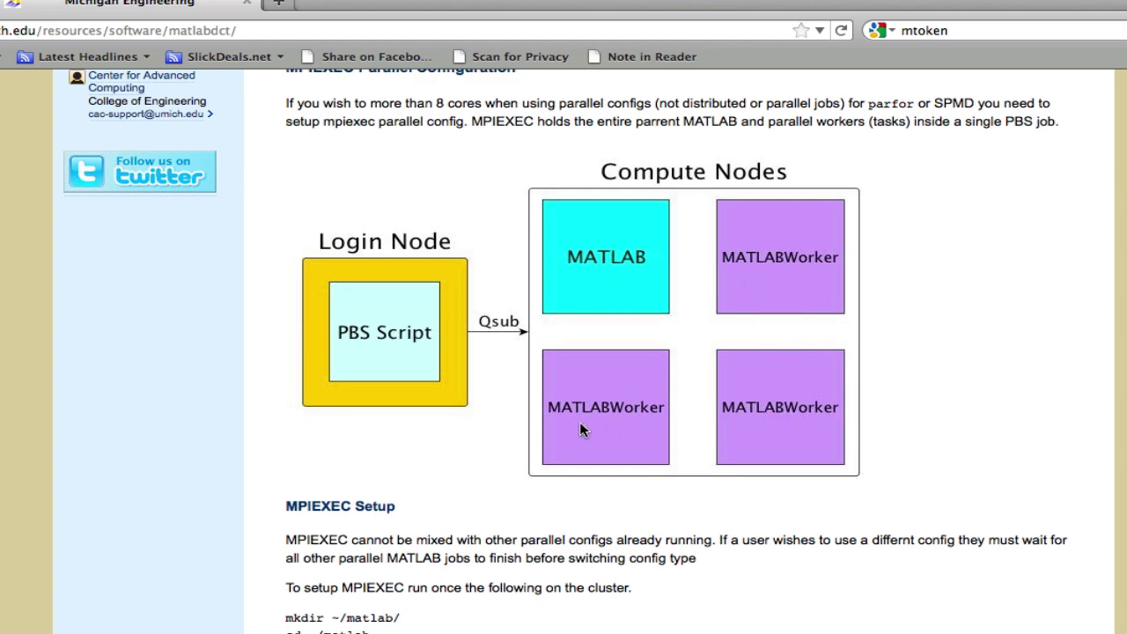
Scroll past the Torque section to reveal the full MPIEXEC Setup code ending in matlabpool (sched, 12)
{"action": "scroll", "coordinate": [579, 423], "scroll_direction": "down", "scroll_amount": 15}
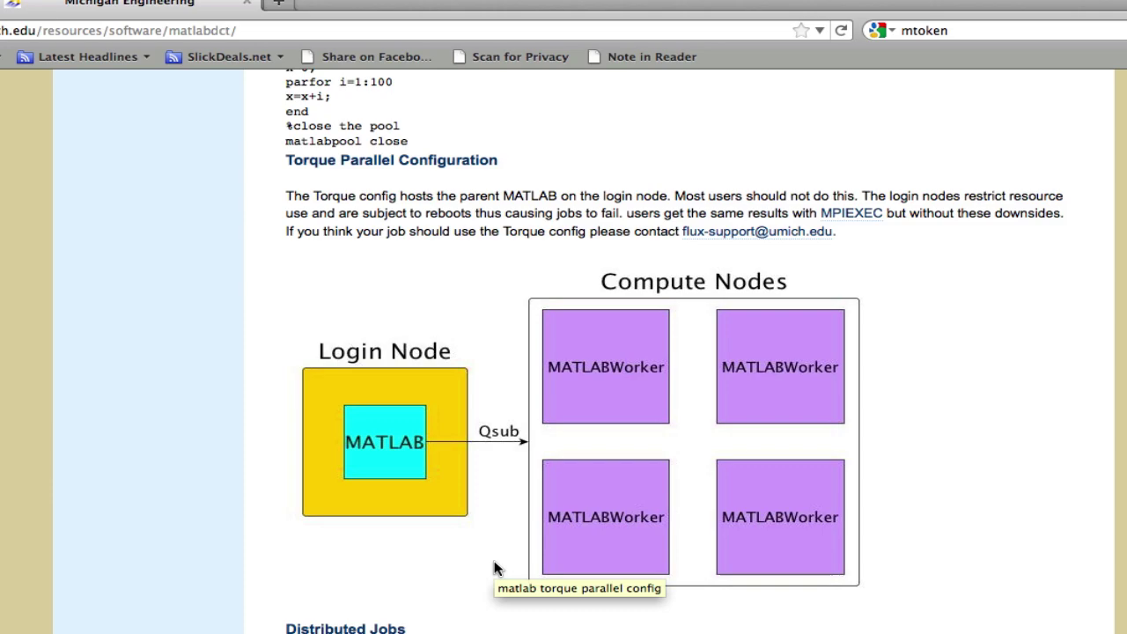
{"action": "scroll", "coordinate": [495, 569], "scroll_direction": "up", "scroll_amount": 10}
{"action": "scroll", "coordinate": [494, 568], "scroll_direction": "down", "scroll_amount": 3}
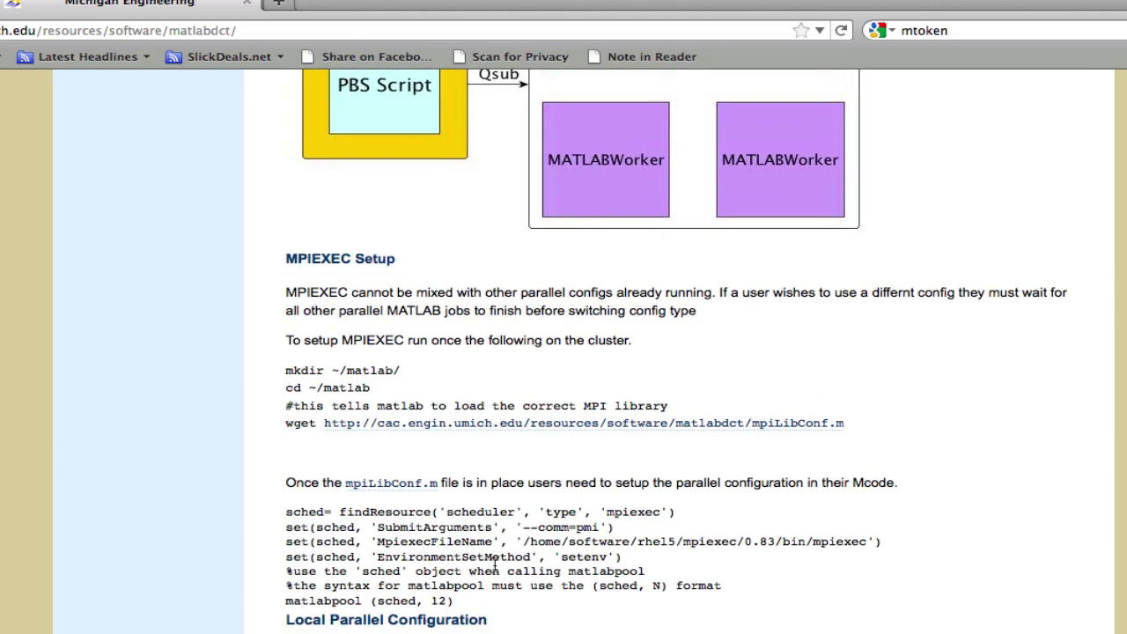
{"action": "scroll", "coordinate": [285, 283], "scroll_direction": "up", "scroll_amount": 15}
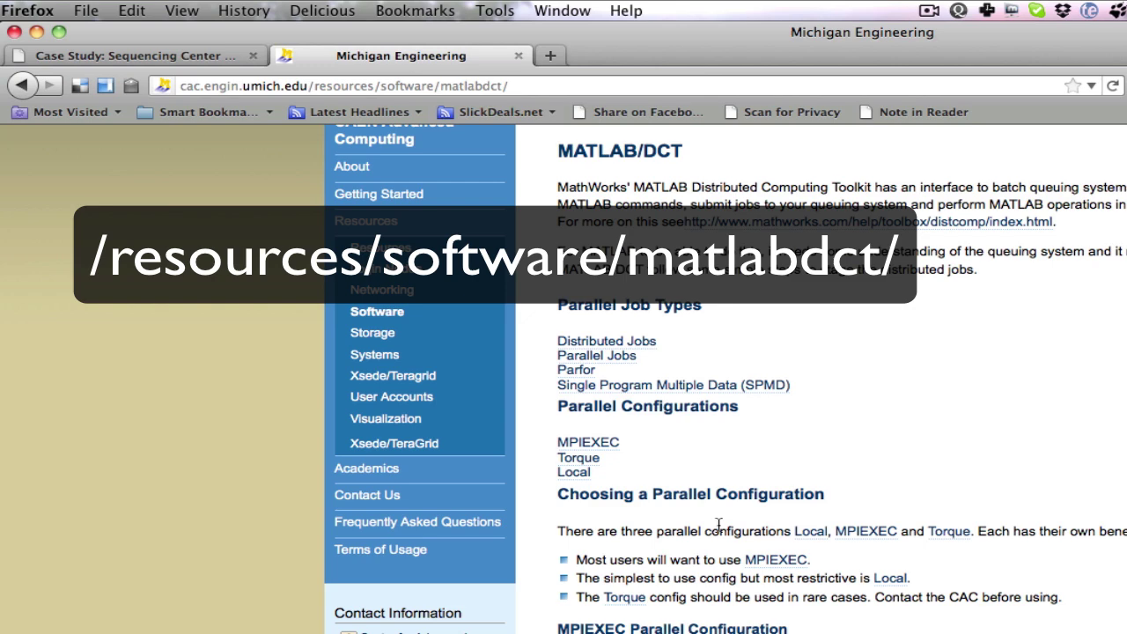
{"action": "scroll", "coordinate": [397, 400], "scroll_direction": "down", "scroll_amount": 10}
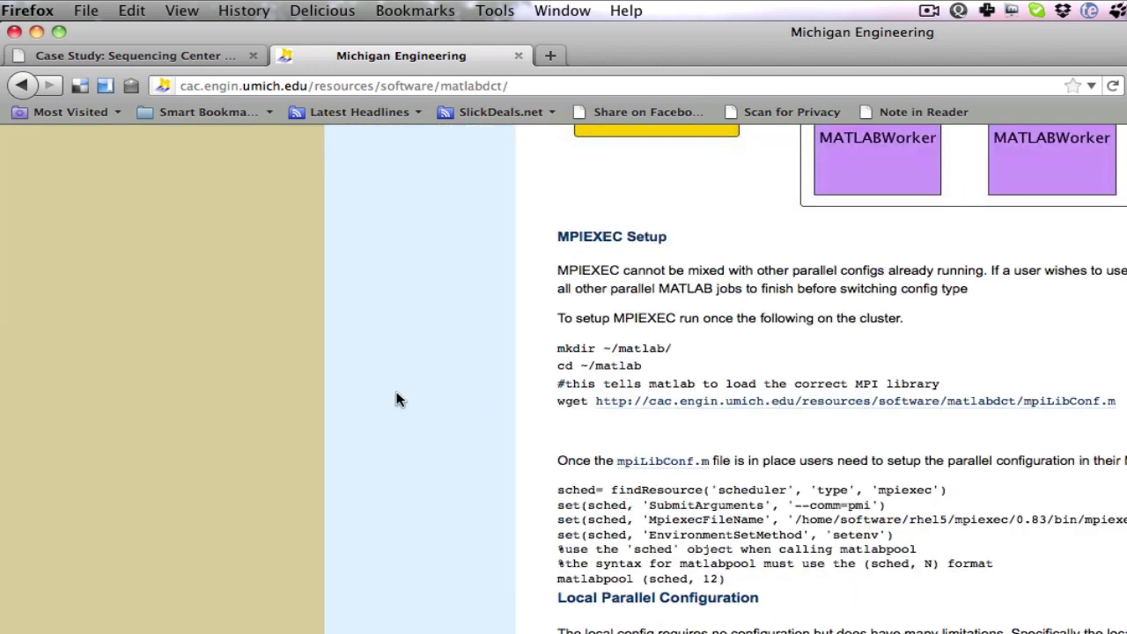
Open a fresh Terminal tab on flux-login2, positioned so the setup page stays visible
{"action": "key", "text": "super+Tab"}
{"action": "key", "text": "super+Tab"}
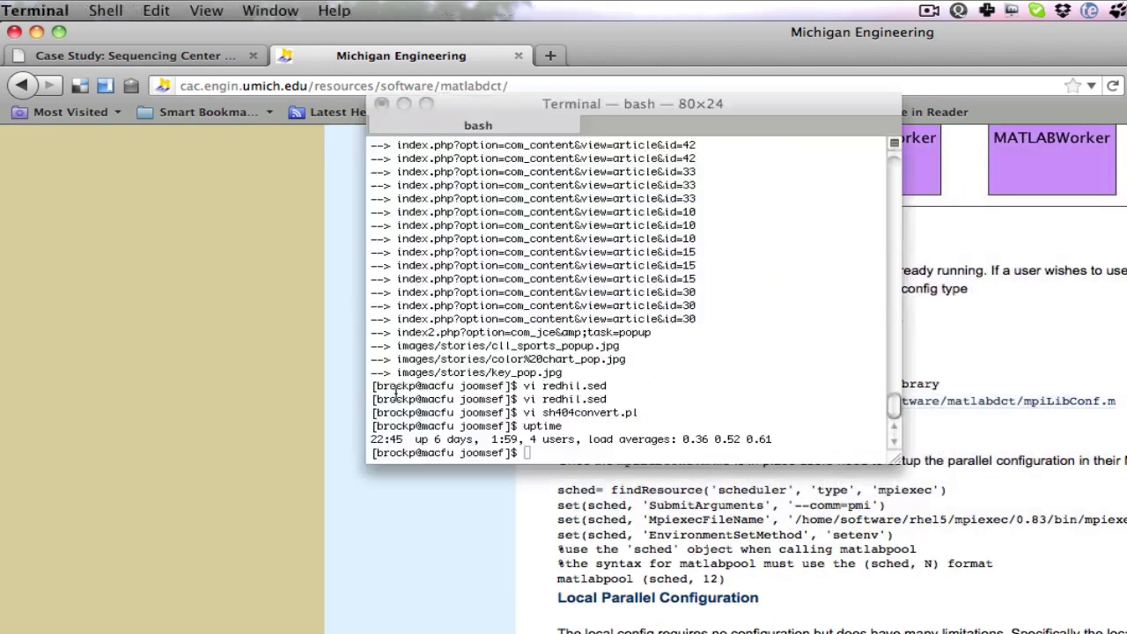
{"action": "key", "text": "super+k"}
{"action": "key", "text": "super+t"}
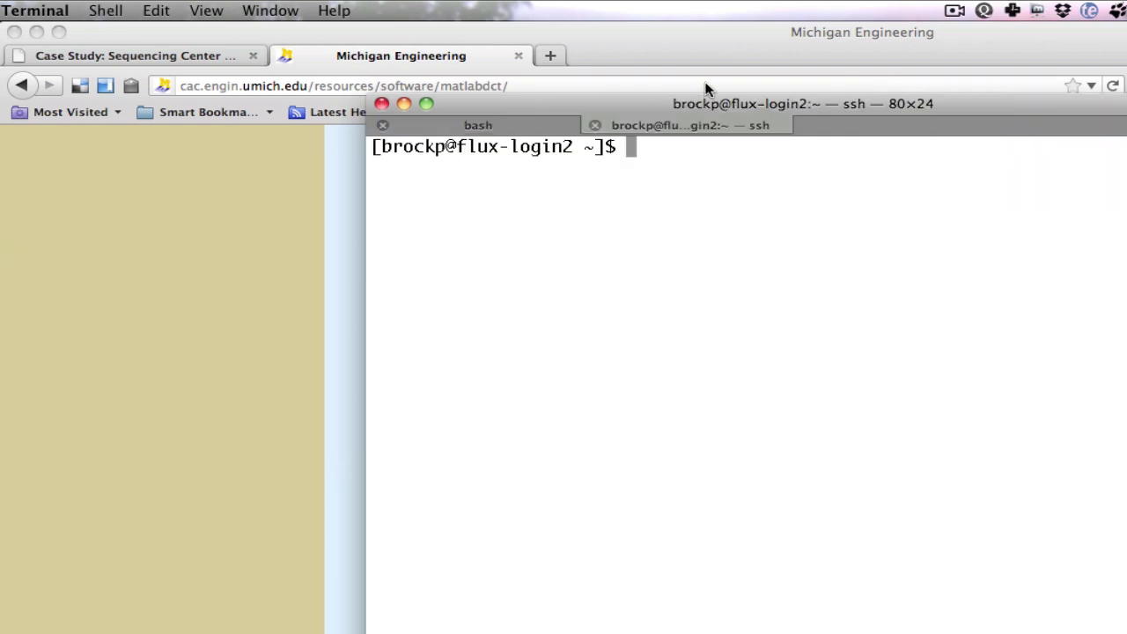
{"action": "left_click_drag", "start_coordinate": [717, 106], "coordinate": [771, 83]}
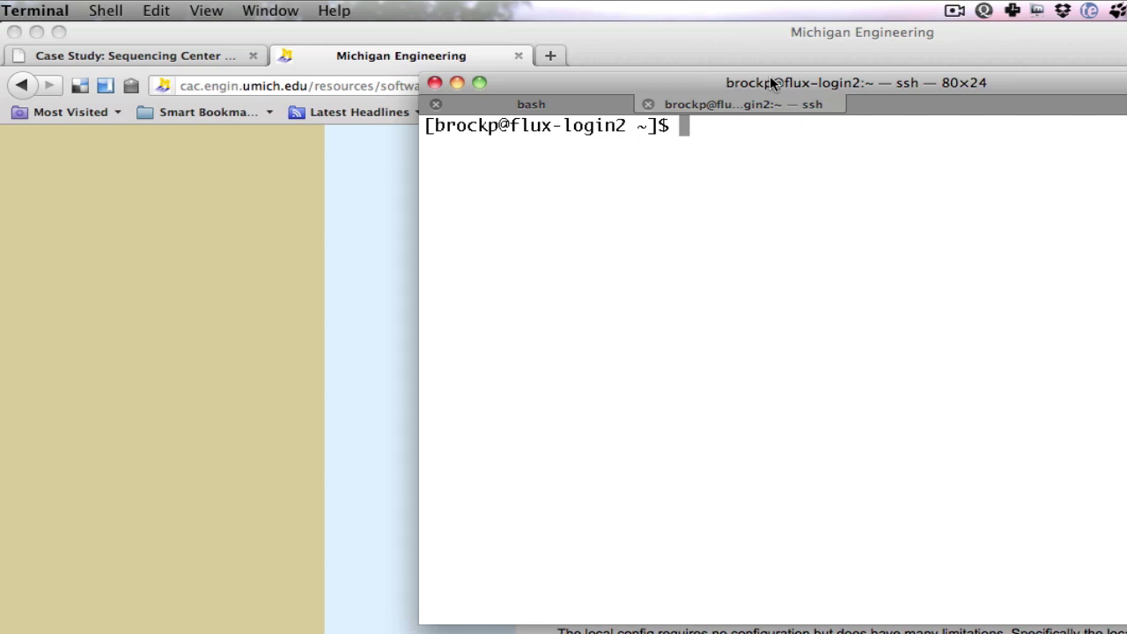
Create the ~/matlab folder and change into it, then return to the setup instructions
{"action": "type", "text": "mkdir ~"}
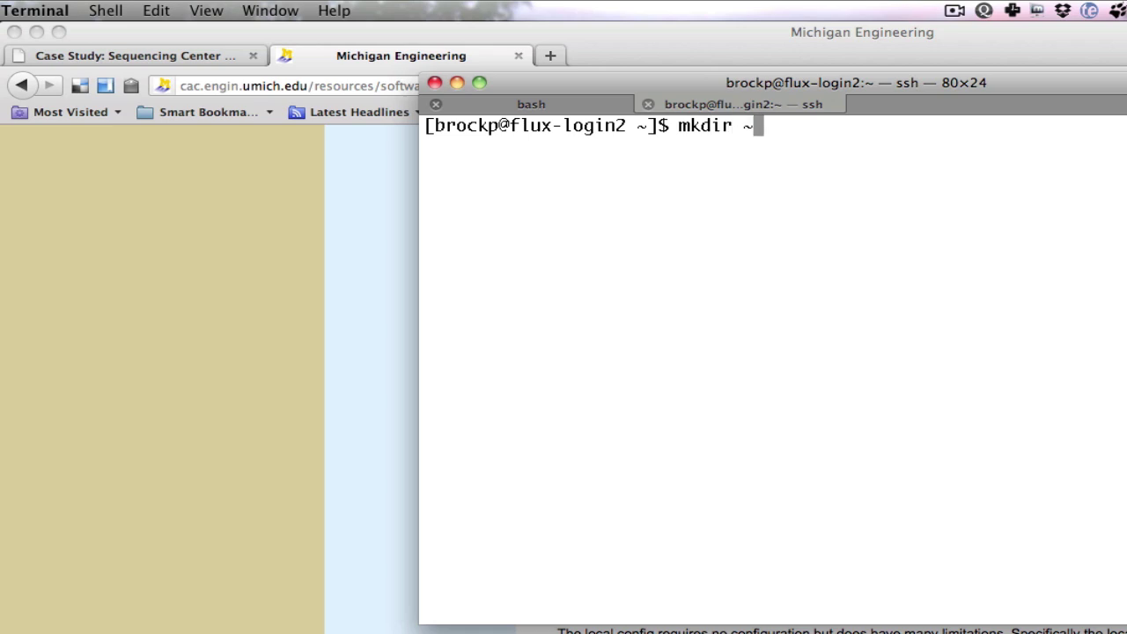
{"action": "type", "text": "/matlab"}
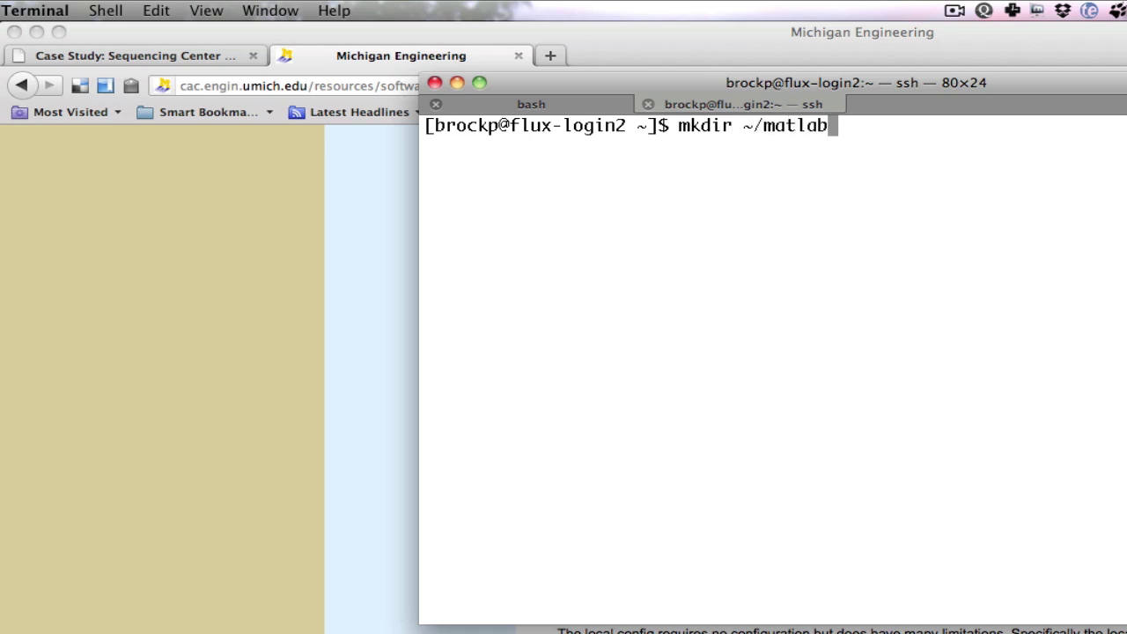
{"action": "key", "text": "Return"}
{"action": "type", "text": "cd amtal"}
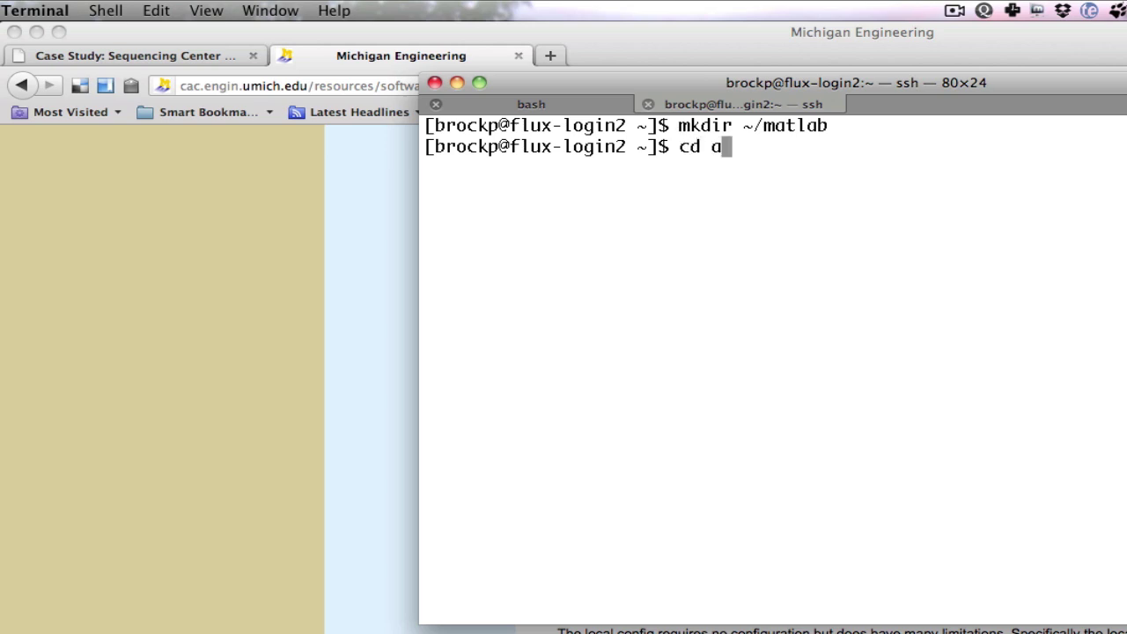
{"action": "key", "text": "BackSpace"}
{"action": "key", "text": "BackSpace"}
{"action": "key", "text": "BackSpace"}
{"action": "key", "text": "BackSpace"}
{"action": "key", "text": "BackSpace"}
{"action": "type", "text": "matlab"}
{"action": "key", "text": "Return"}
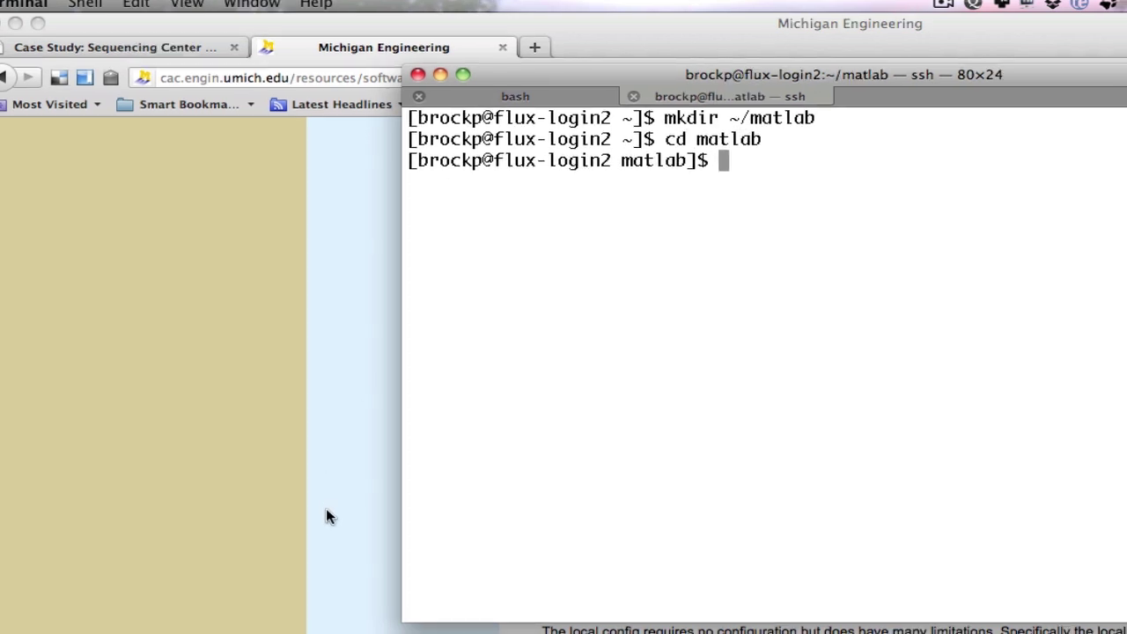
{"action": "left_click", "coordinate": [326, 508]}
Copy the wget command from the setup page and run it to download mpiLibConf.m
{"action": "left_click_drag", "start_coordinate": [161, 291], "coordinate": [902, 313]}
{"action": "key", "text": "super+c"}
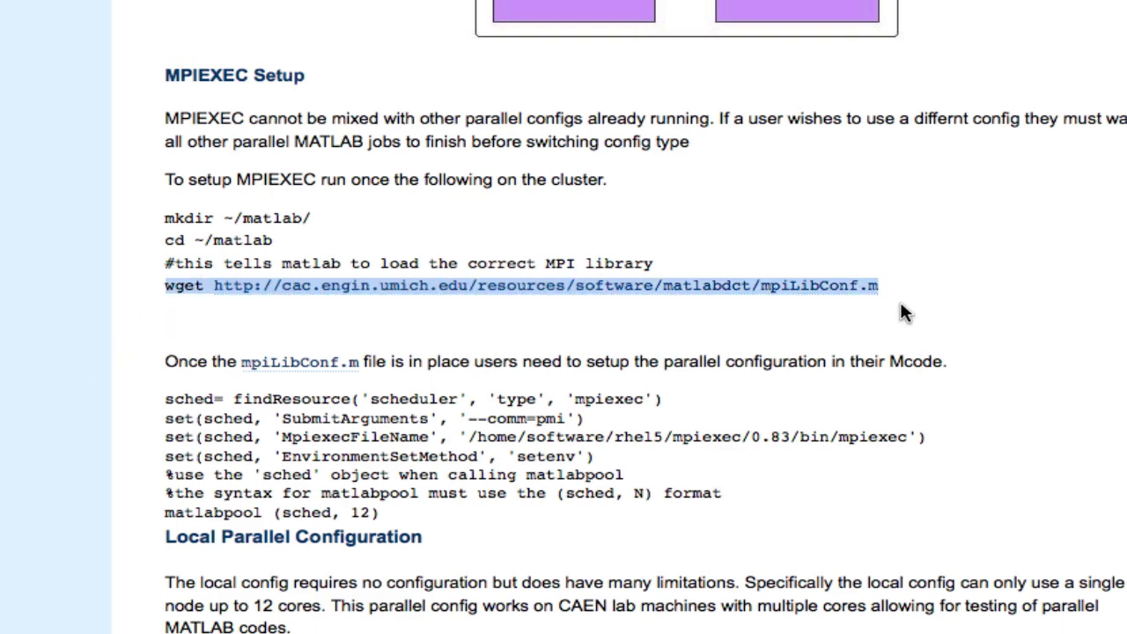
{"action": "key", "text": "super+Tab"}
{"action": "key", "text": "super+Tab"}
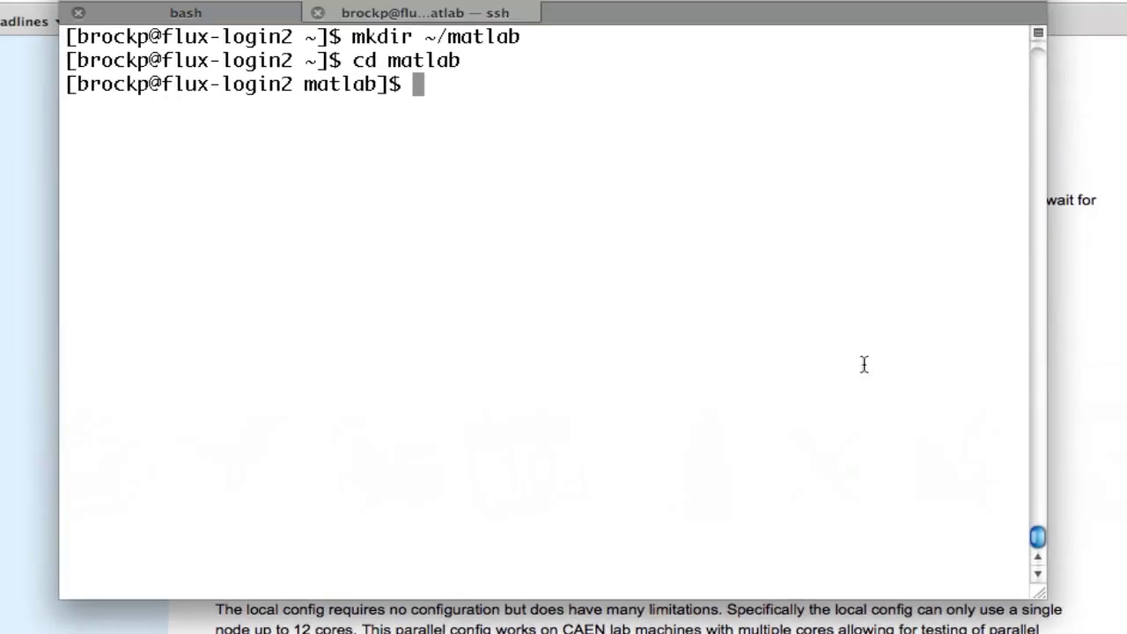
{"action": "key", "text": "super+v"}
{"action": "key", "text": "Return"}
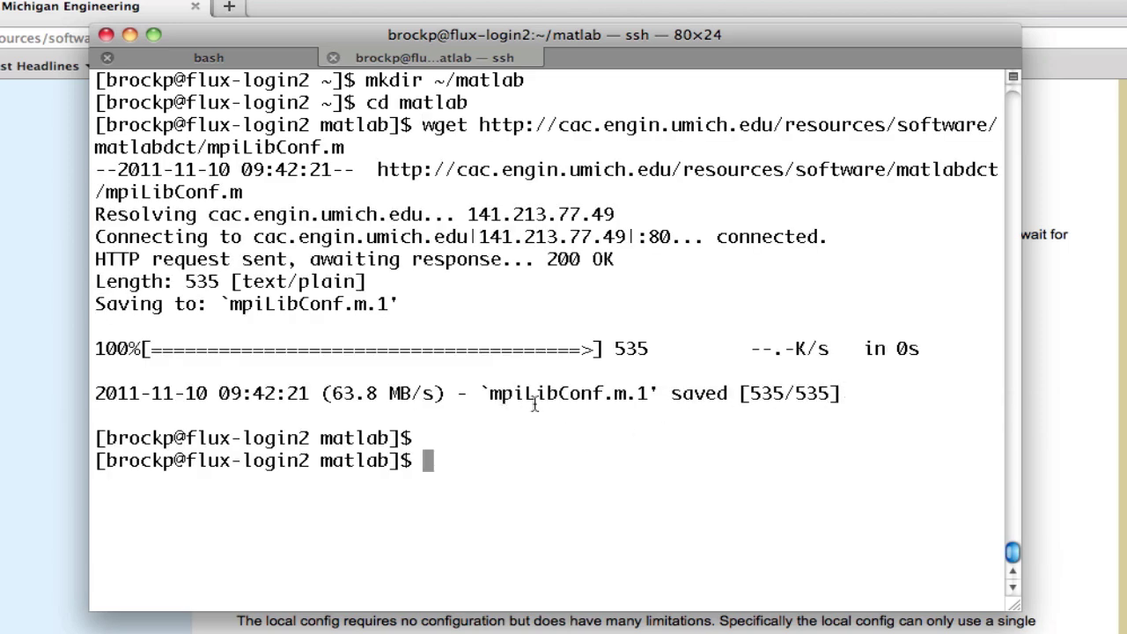
Inspect mpiLibConf.m in vi, noting the libmpich.so library, and quit without saving
{"action": "type", "text": "vi mpiLibConf.m"}
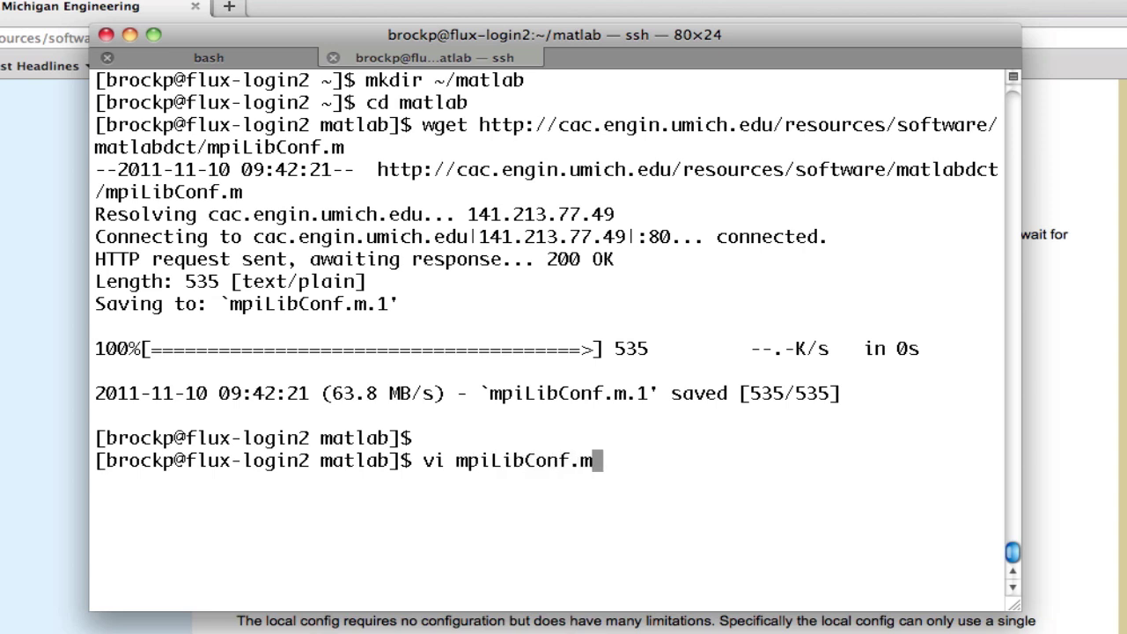
{"action": "key", "text": "Return"}
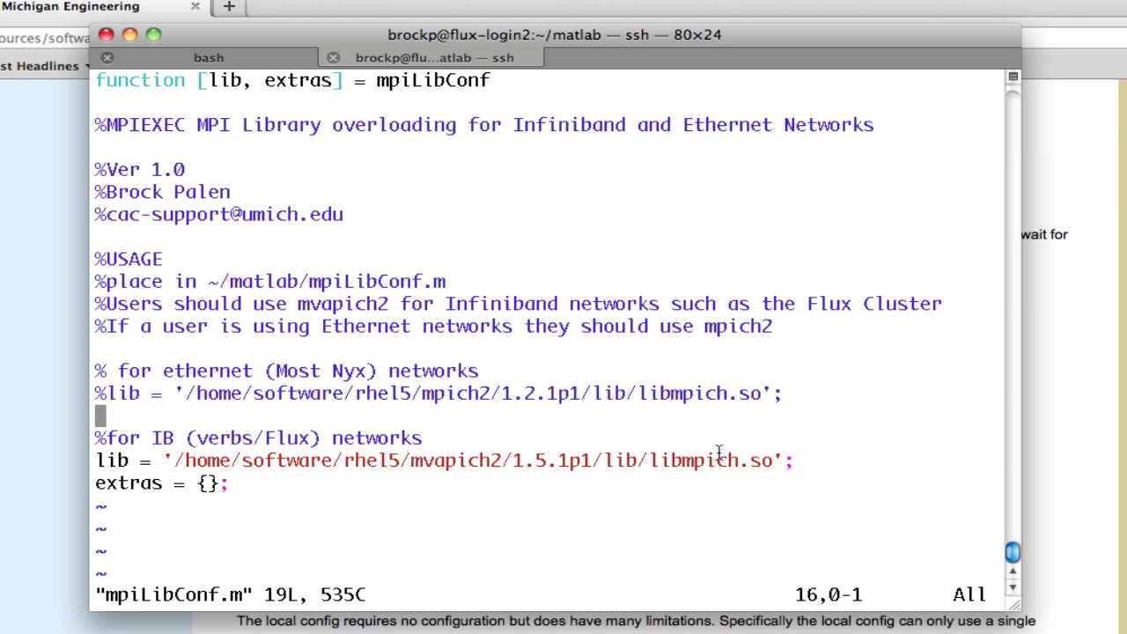
{"action": "double_click", "coordinate": [692, 464]}
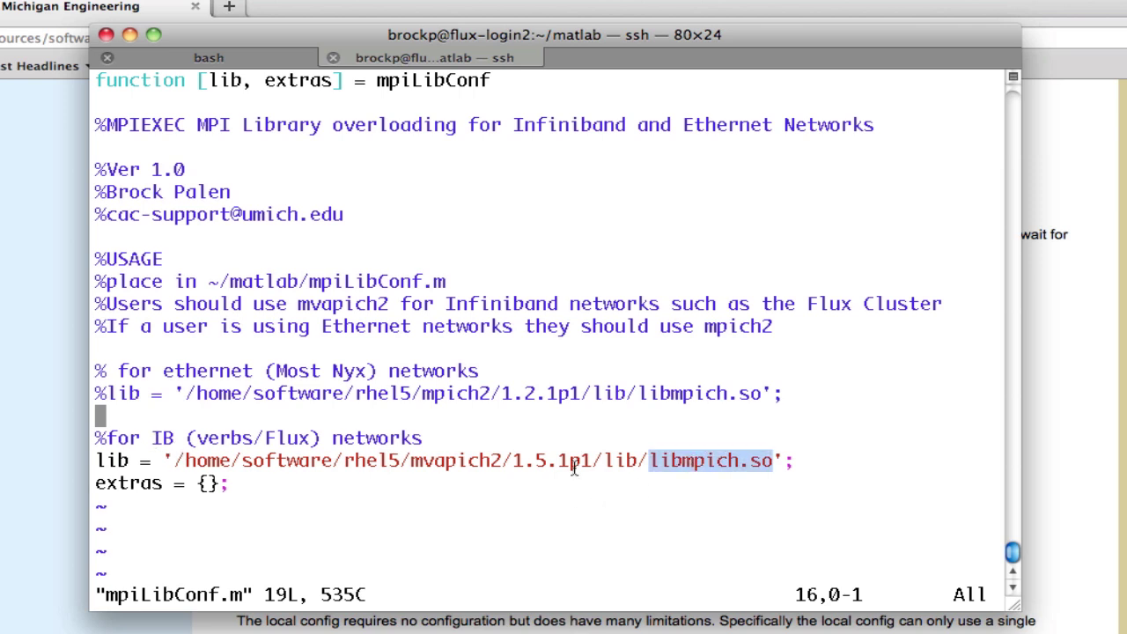
{"action": "left_click", "coordinate": [676, 465]}
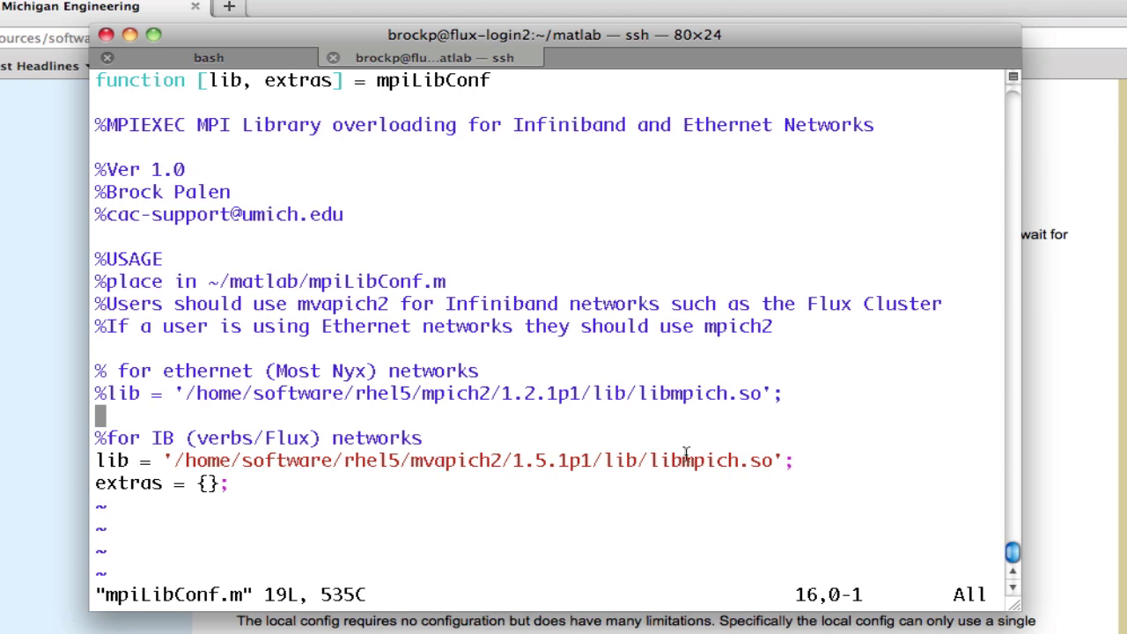
{"action": "type", "text": ":q"}
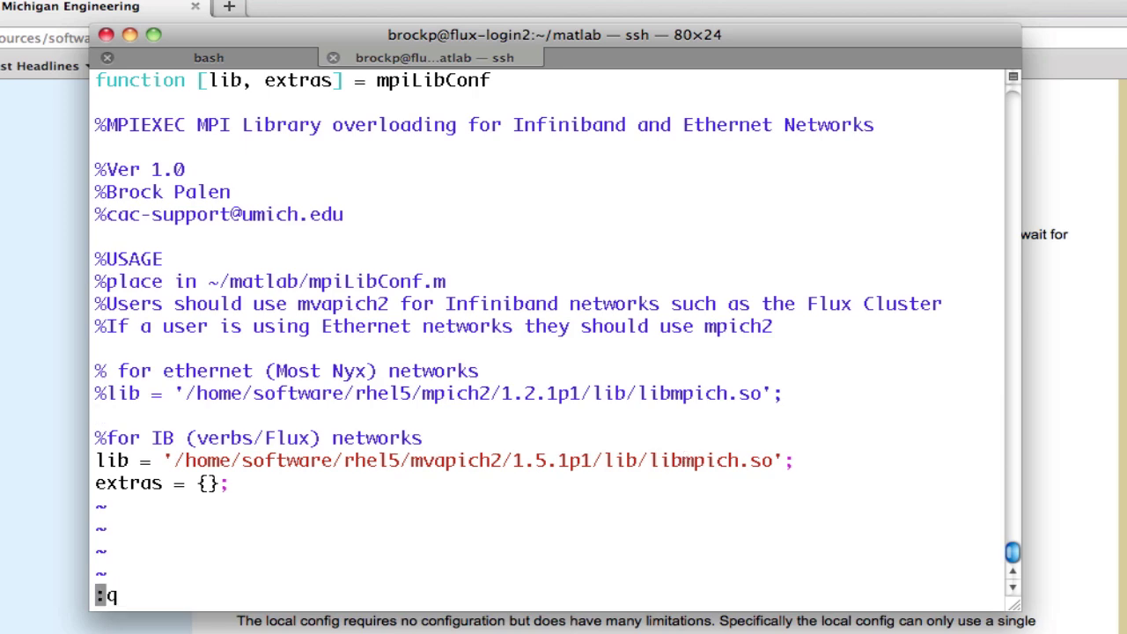
{"action": "key", "text": "Return"}
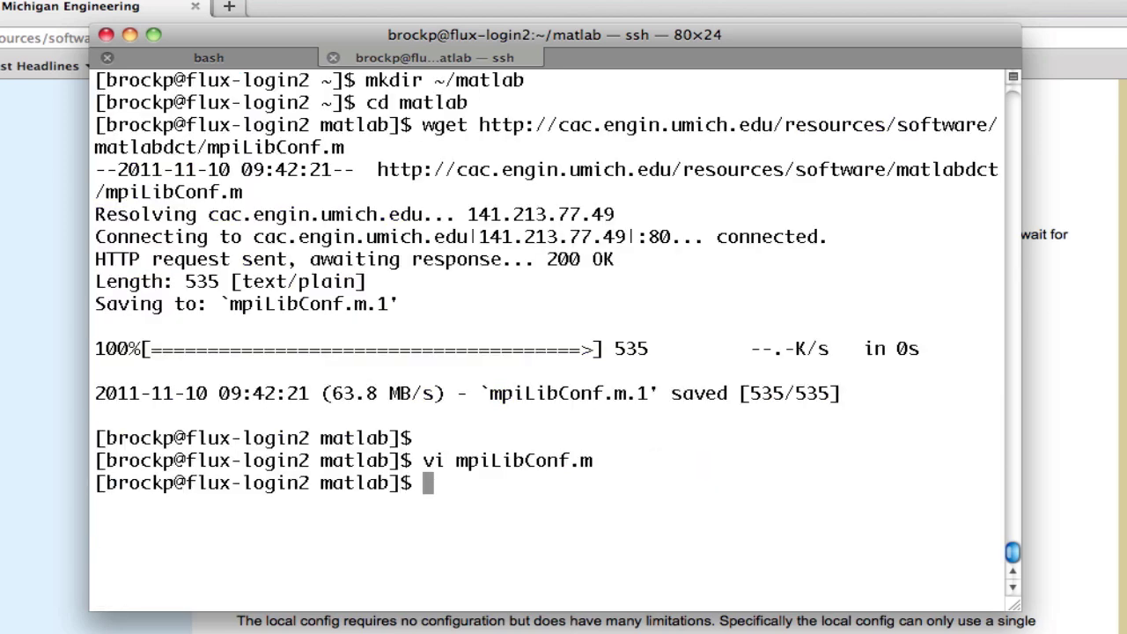
Recall and submit the interactive qsub job with nodes=12 and matlab_distrib_comp_engine:12 from home
{"action": "type", "text": "cd"}
{"action": "key", "text": "Return"}
{"action": "key", "text": "ctrl+l"}
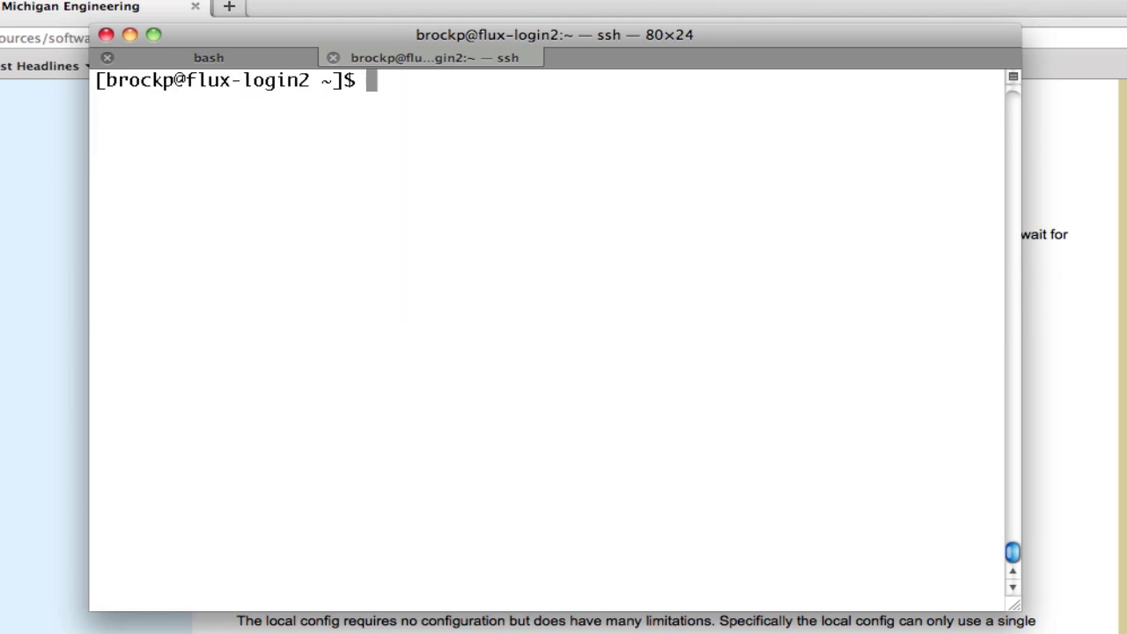
{"action": "key", "text": "ctrl+r"}
{"action": "type", "text": "qsub"}
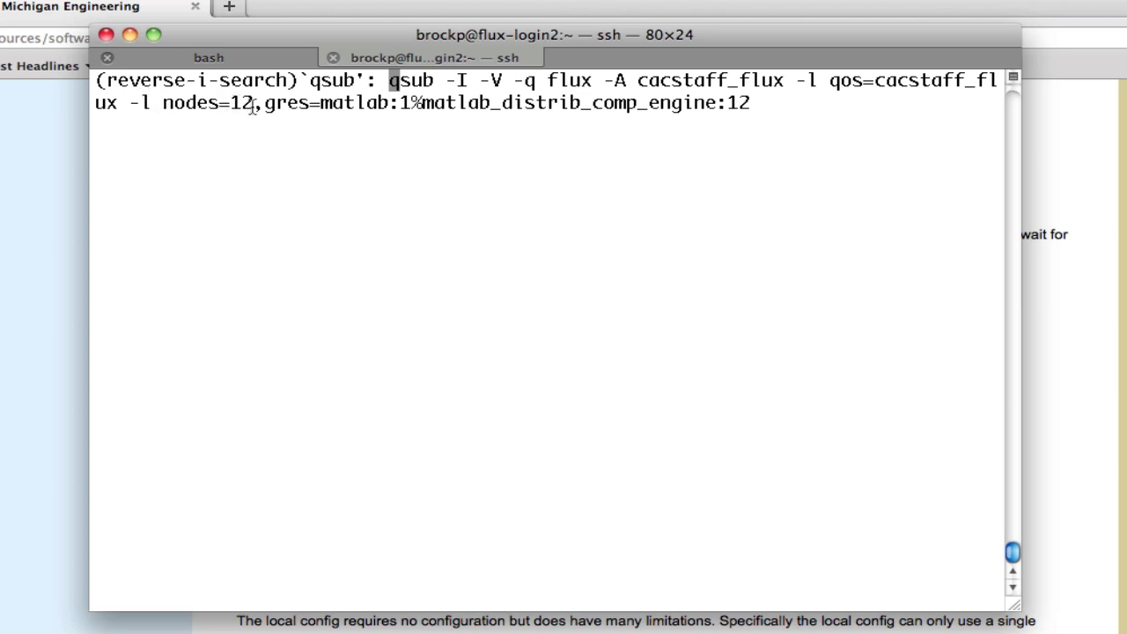
{"action": "left_click_drag", "start_coordinate": [162, 101], "coordinate": [221, 102]}
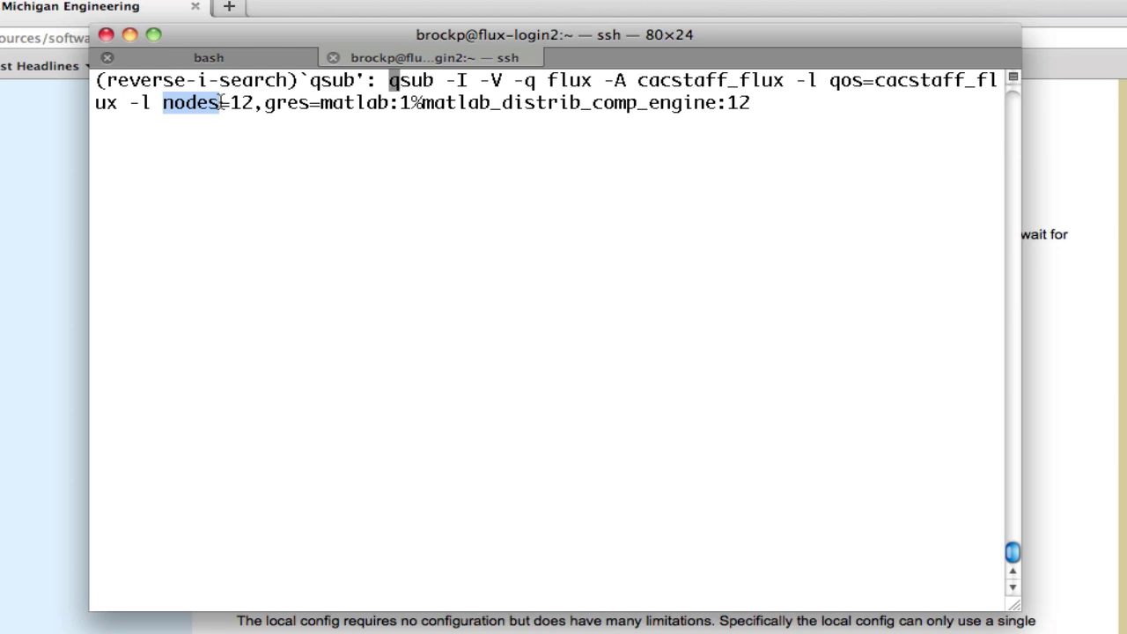
{"action": "left_click", "coordinate": [268, 102]}
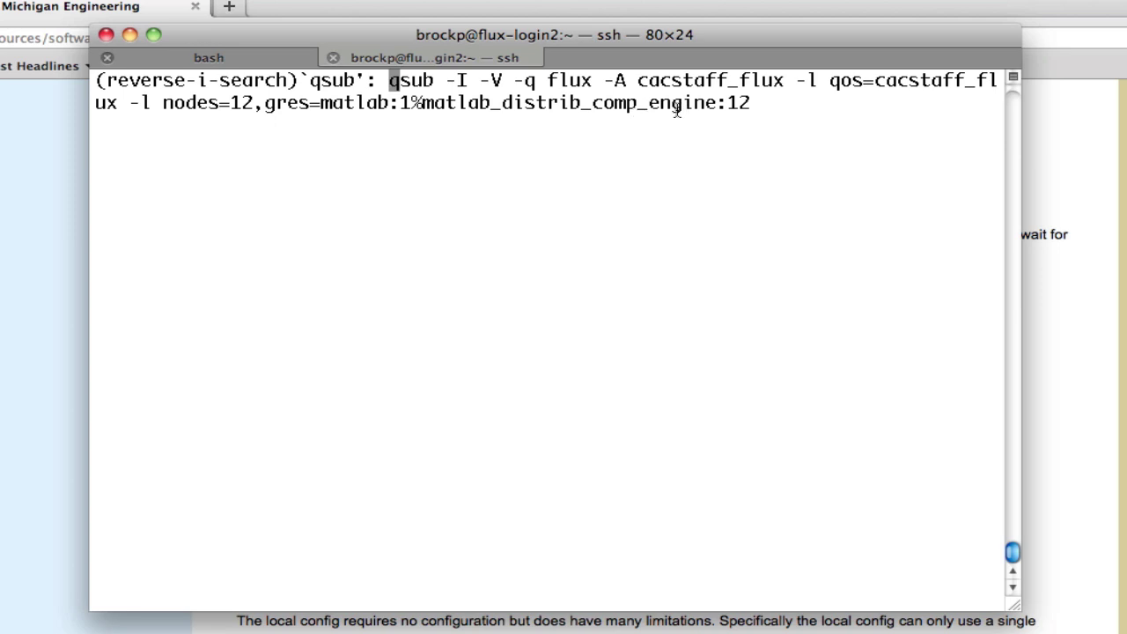
{"action": "left_click_drag", "start_coordinate": [727, 104], "coordinate": [750, 104]}
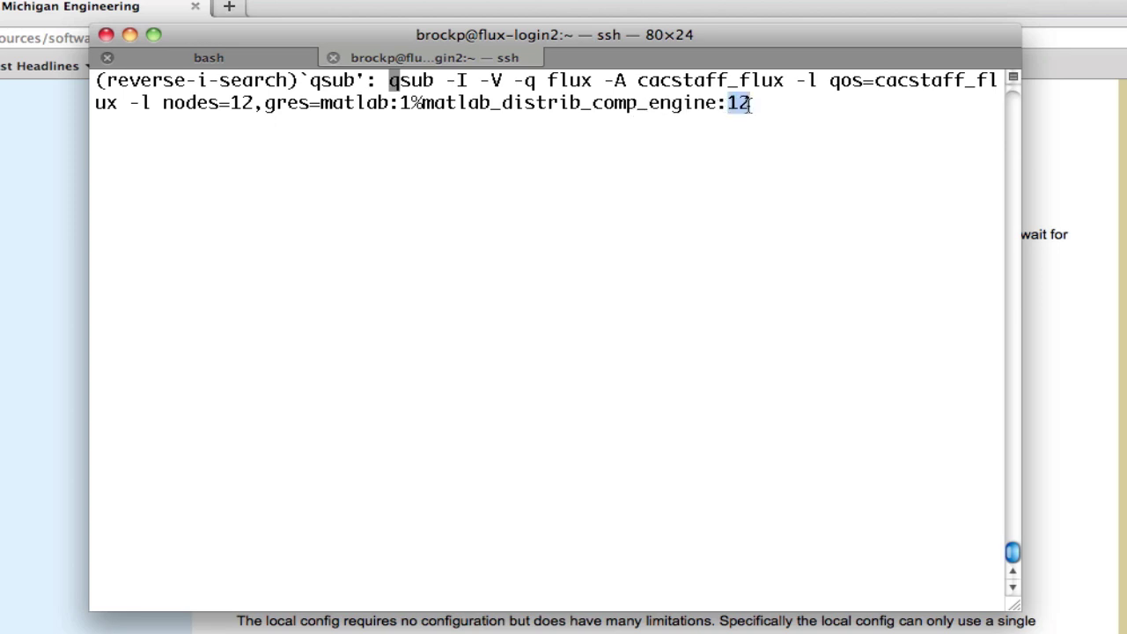
{"action": "left_click", "coordinate": [687, 174]}
{"action": "key", "text": "Return"}
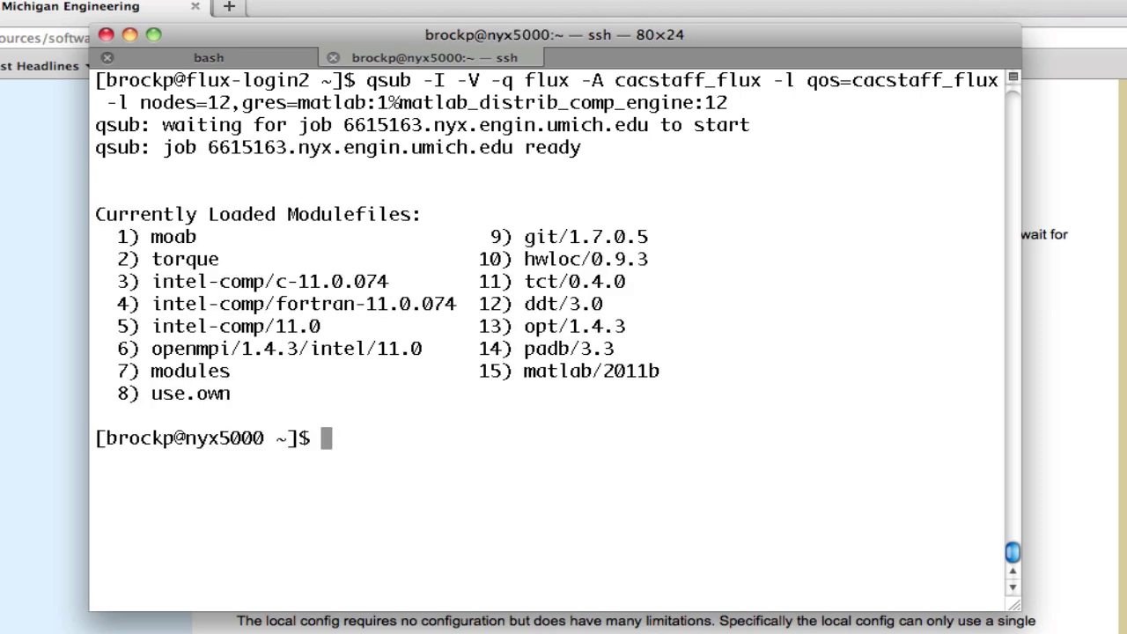
Start MATLAB R2011b on the compute node and bring the sched/matlabpool setup code back up
{"action": "type", "text": "matlab"}
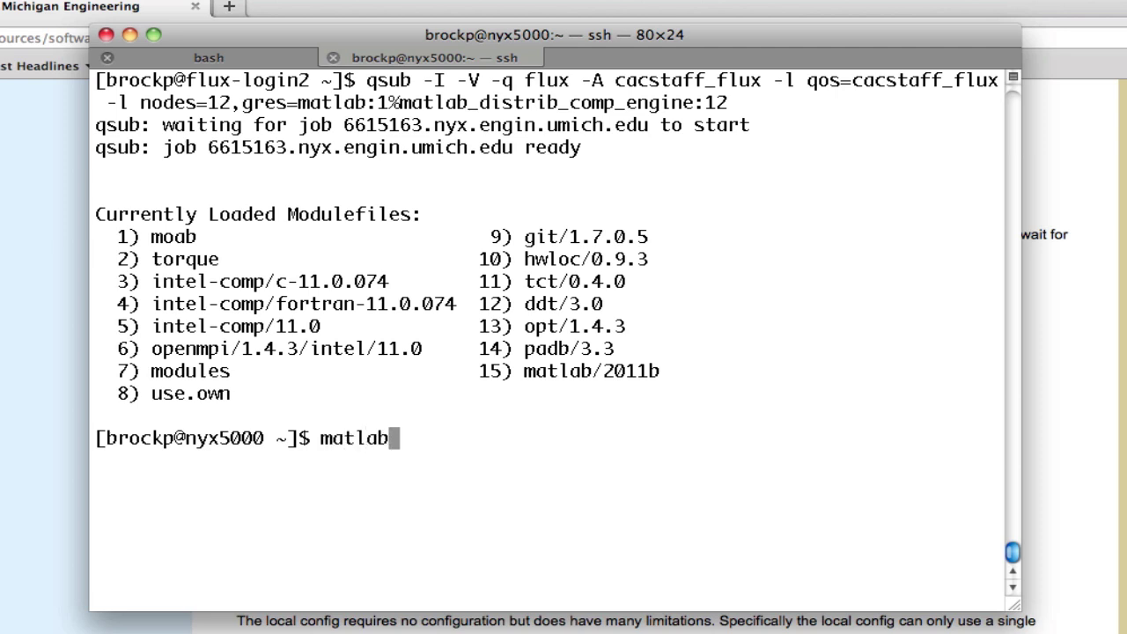
{"action": "key", "text": "Return"}
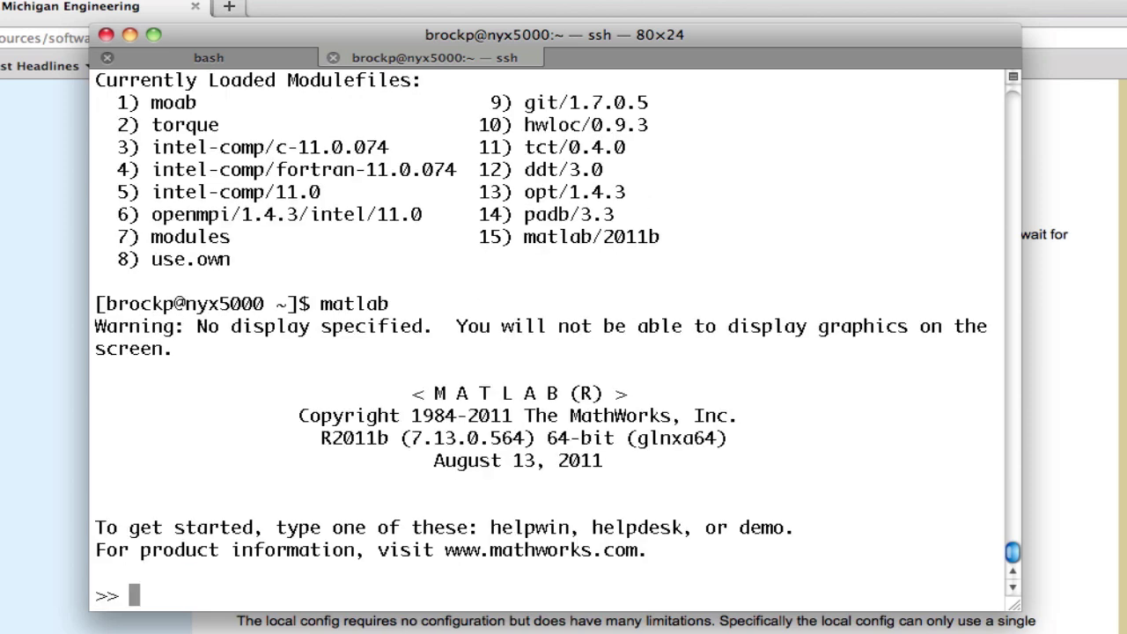
{"action": "key", "text": "super+Tab"}
{"action": "left_click", "coordinate": [214, 491]}
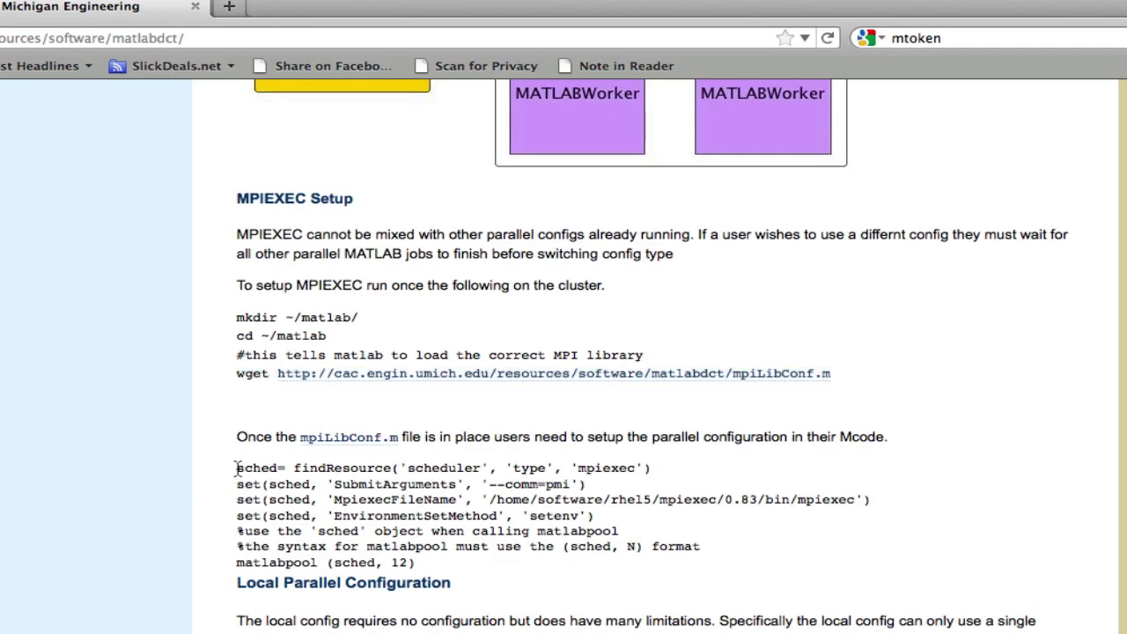
Create the mpiexec sched object in MATLAB with the copied findResource line
{"action": "left_click_drag", "start_coordinate": [236, 468], "coordinate": [665, 480]}
{"action": "key", "text": "super+c"}
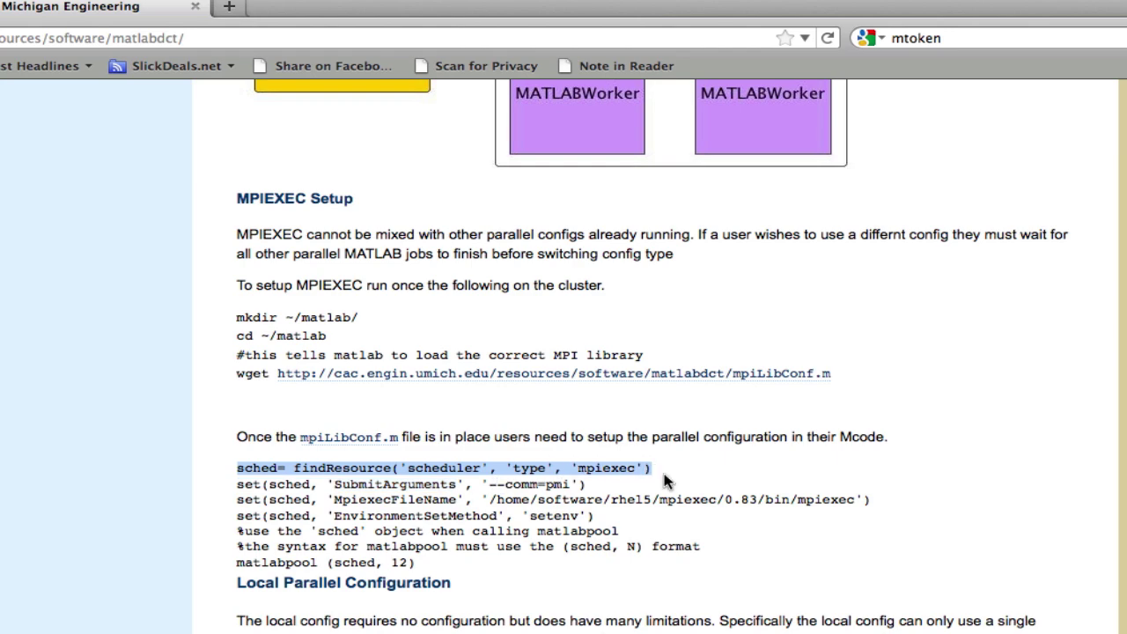
{"action": "key", "text": "super+Tab"}
{"action": "key", "text": "super+v"}
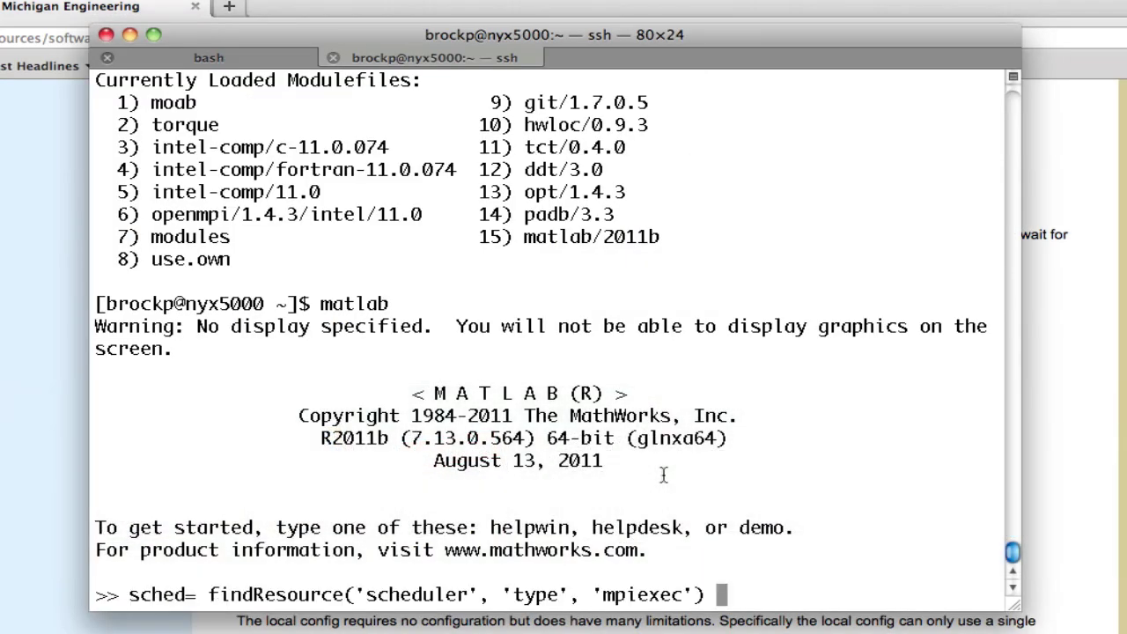
{"action": "key", "text": "Return"}
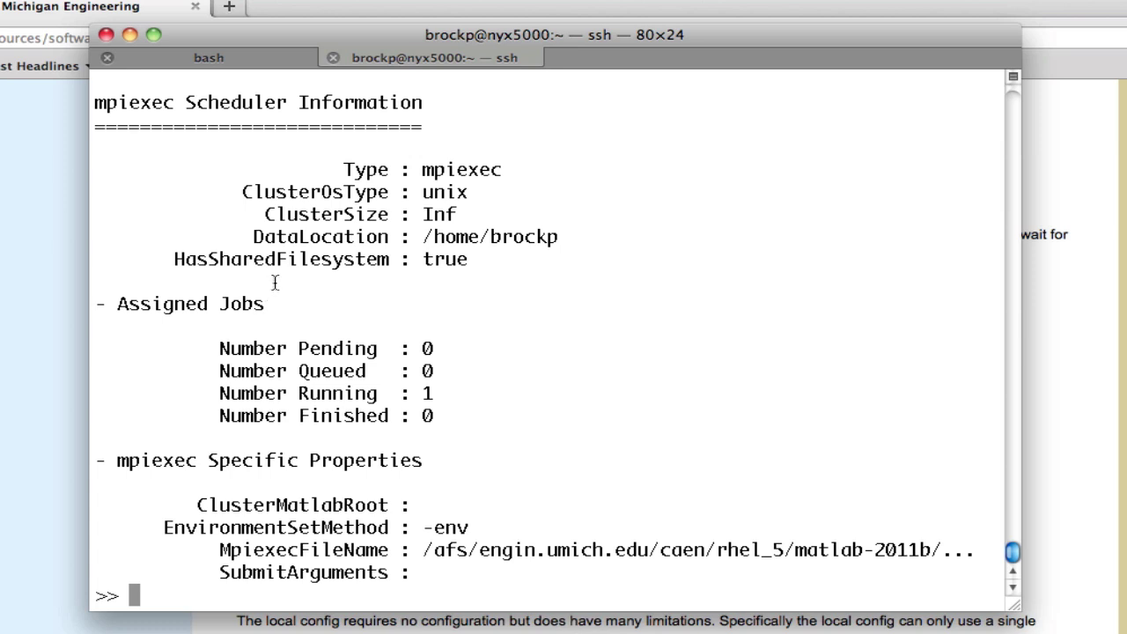
{"action": "double_click", "coordinate": [326, 238]}
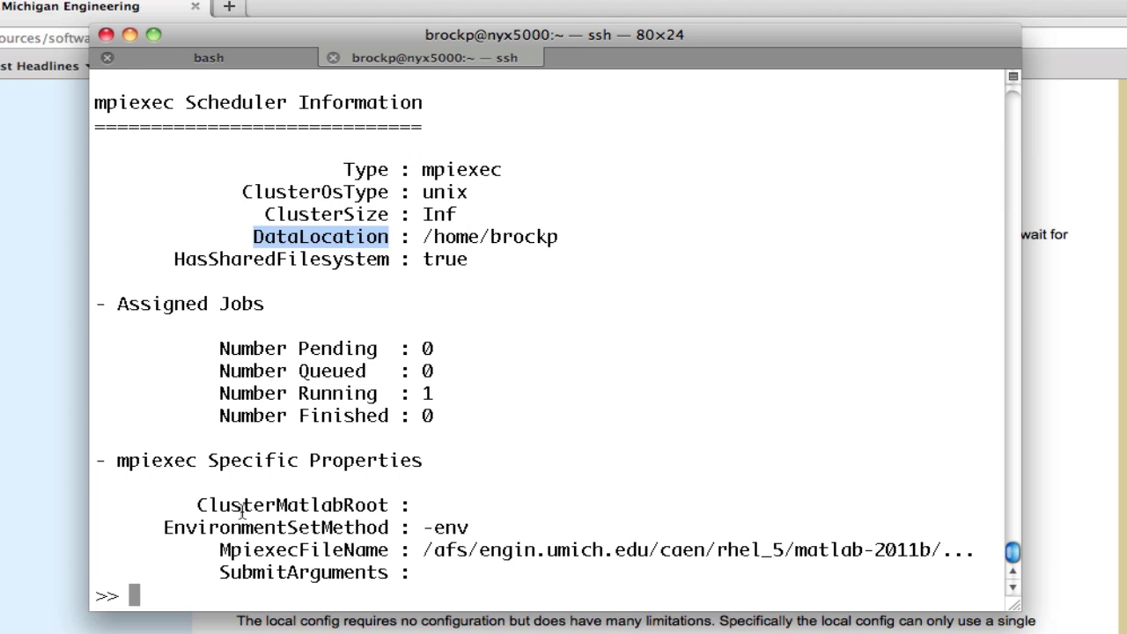
Apply the page's SubmitArguments, MpiexecFileName and EnvironmentSetMethod settings to sched
{"action": "key", "text": "super+Tab"}
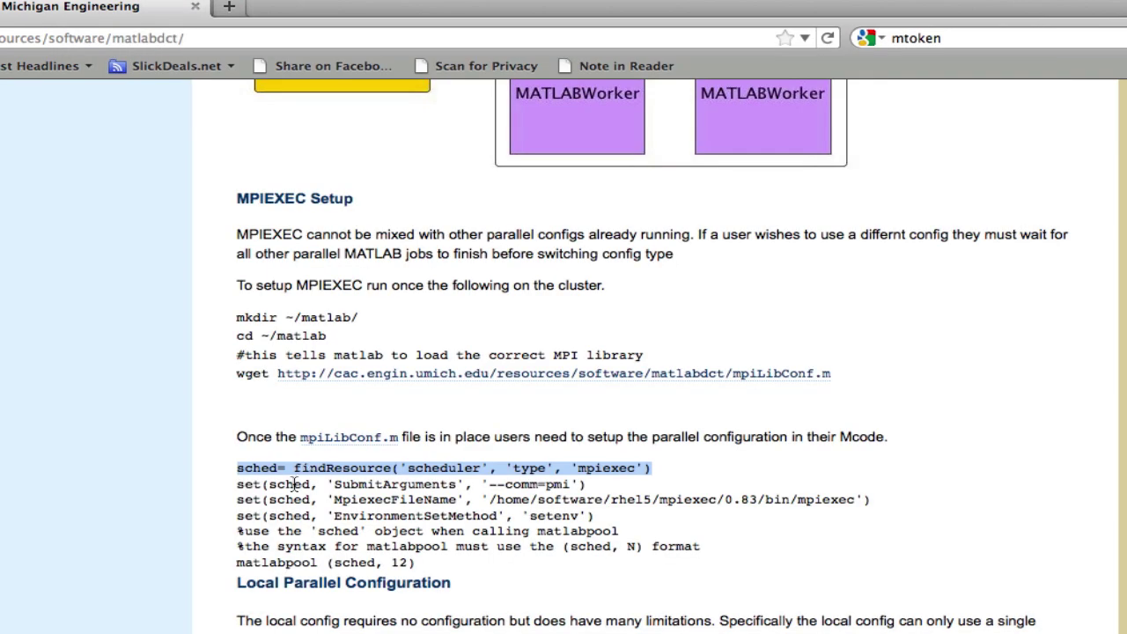
{"action": "triple_click", "coordinate": [296, 485]}
{"action": "left_click_drag", "start_coordinate": [237, 484], "coordinate": [932, 510]}
{"action": "key", "text": "super+c"}
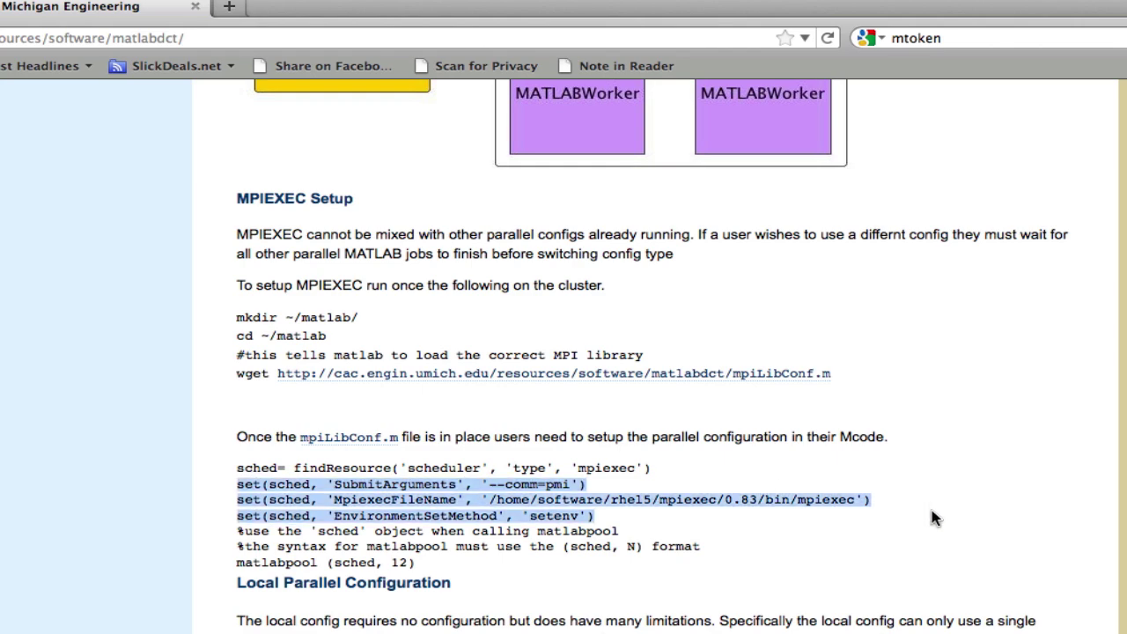
{"action": "key", "text": "super+Tab"}
{"action": "key", "text": "super+v"}
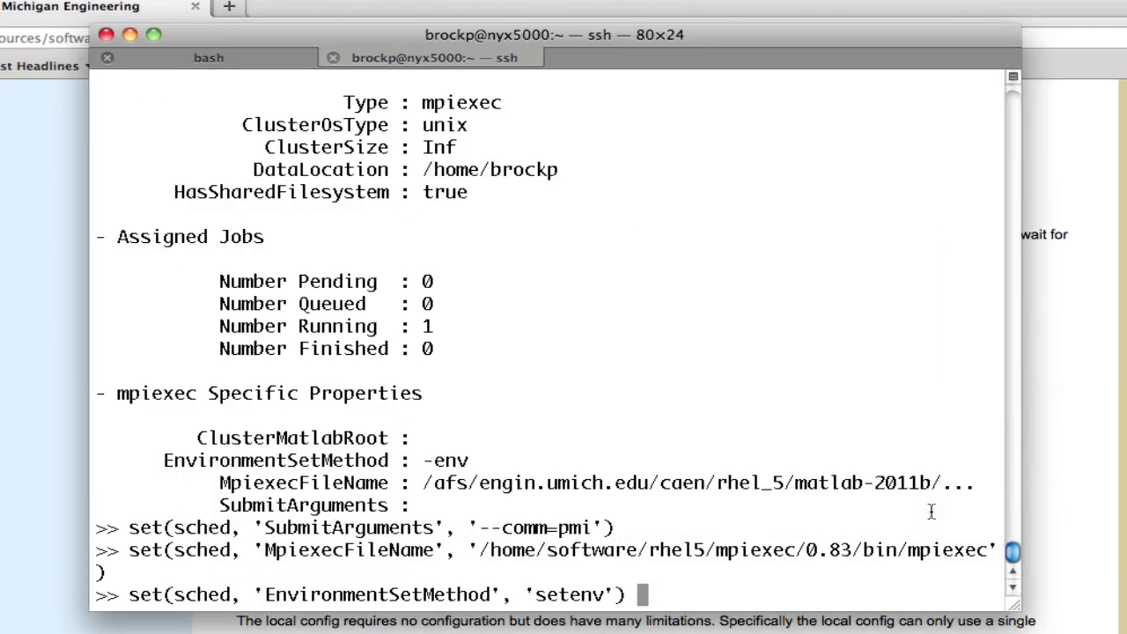
{"action": "key", "text": "Return"}
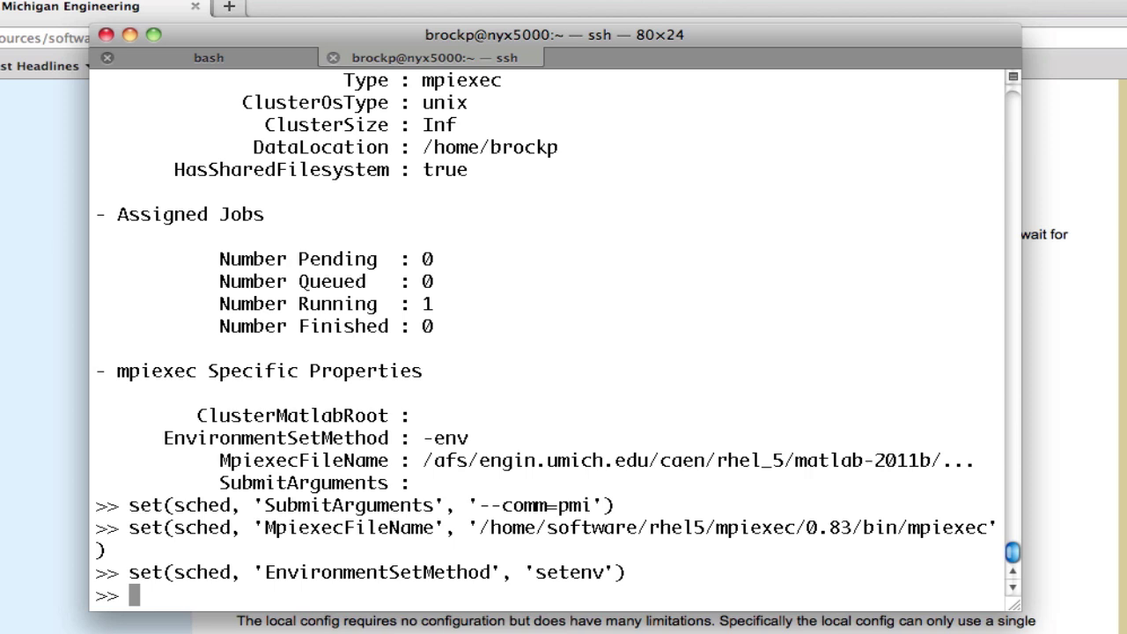
{"action": "key", "text": "super+Tab"}
{"action": "left_click", "coordinate": [223, 551]}
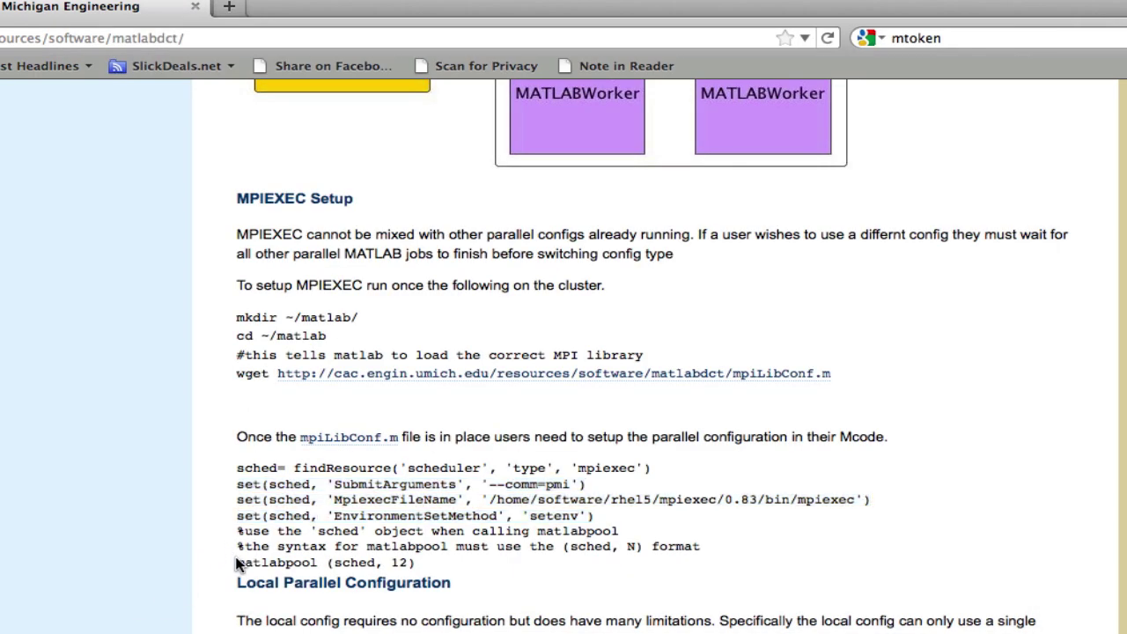
Run matlabpool (sched, 12) in MATLAB, connecting a pool of 12 labs
{"action": "left_click_drag", "start_coordinate": [237, 564], "coordinate": [449, 577]}
{"action": "key", "text": "super+c"}
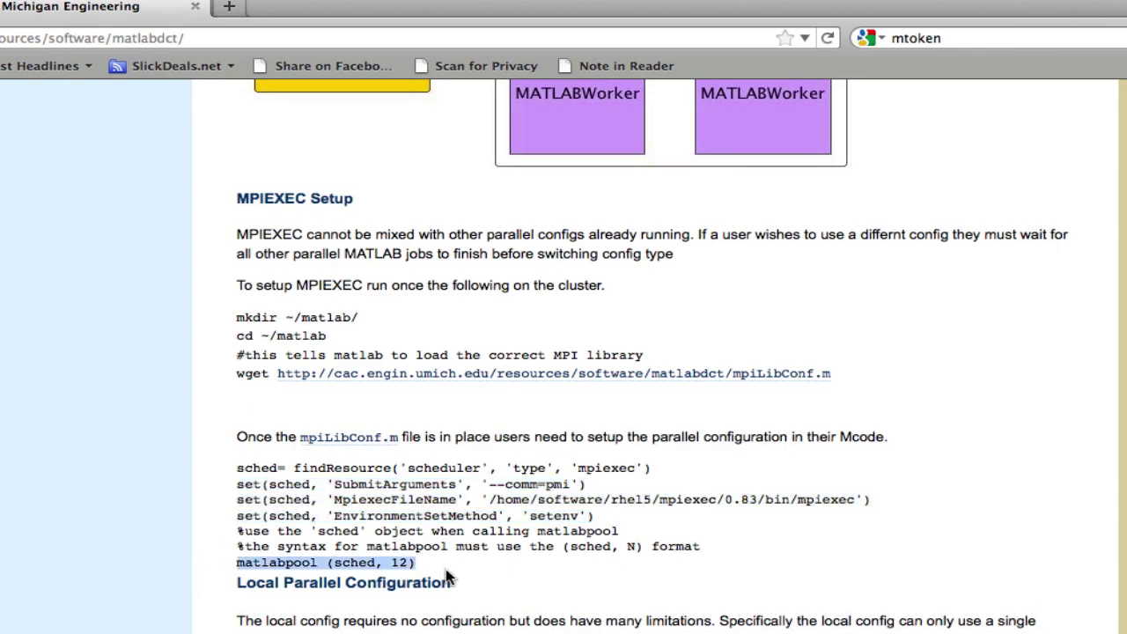
{"action": "key", "text": "super+Tab"}
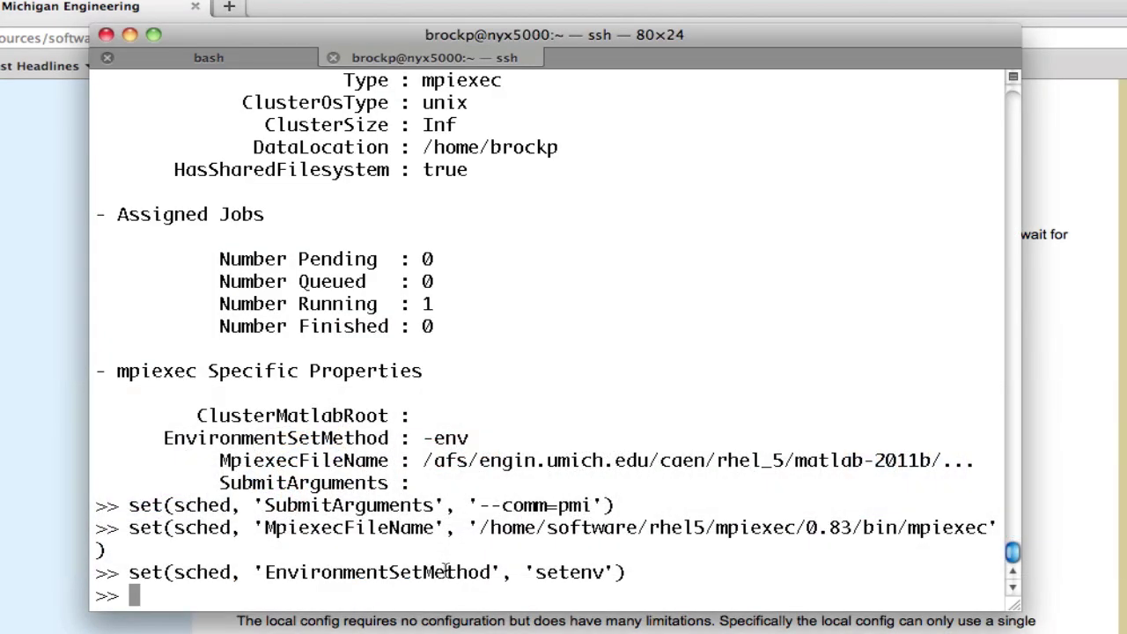
{"action": "key", "text": "super+v"}
{"action": "key", "text": "Return"}
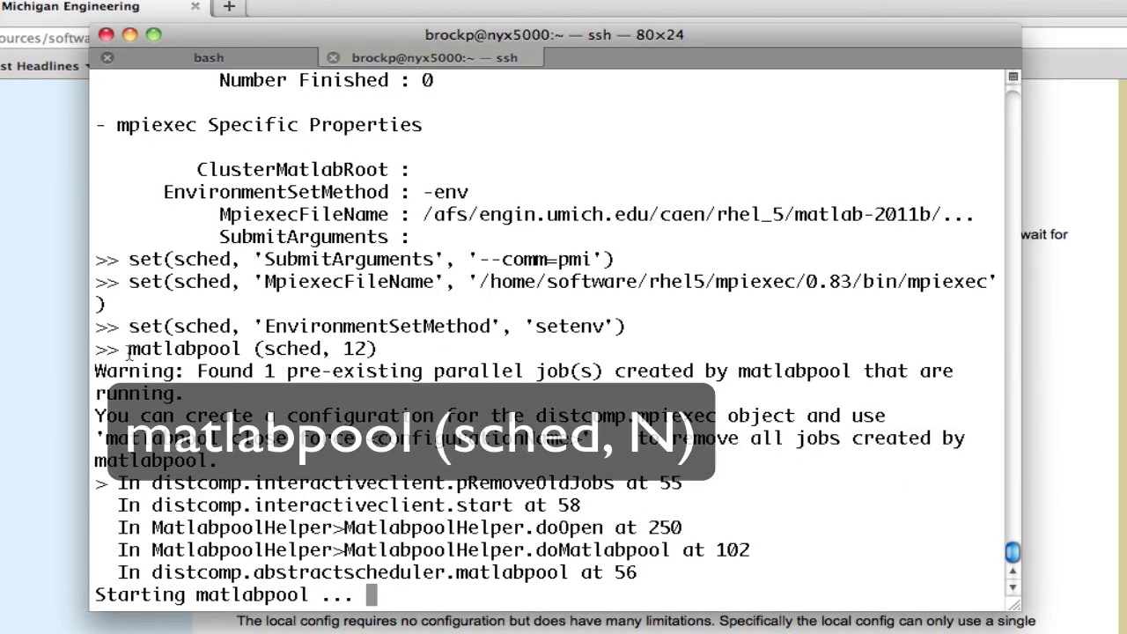
{"action": "left_click_drag", "start_coordinate": [131, 353], "coordinate": [379, 353]}
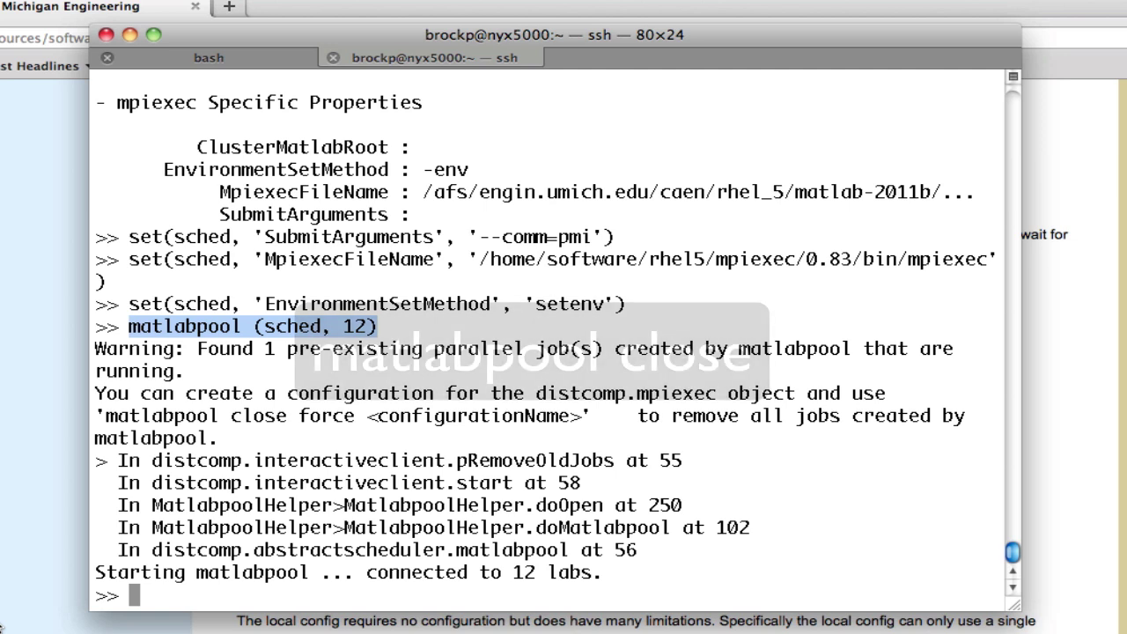
Run matlabpool close, then return Firefox to the page top and select the Search box
{"action": "type", "text": "matlabpool close"}
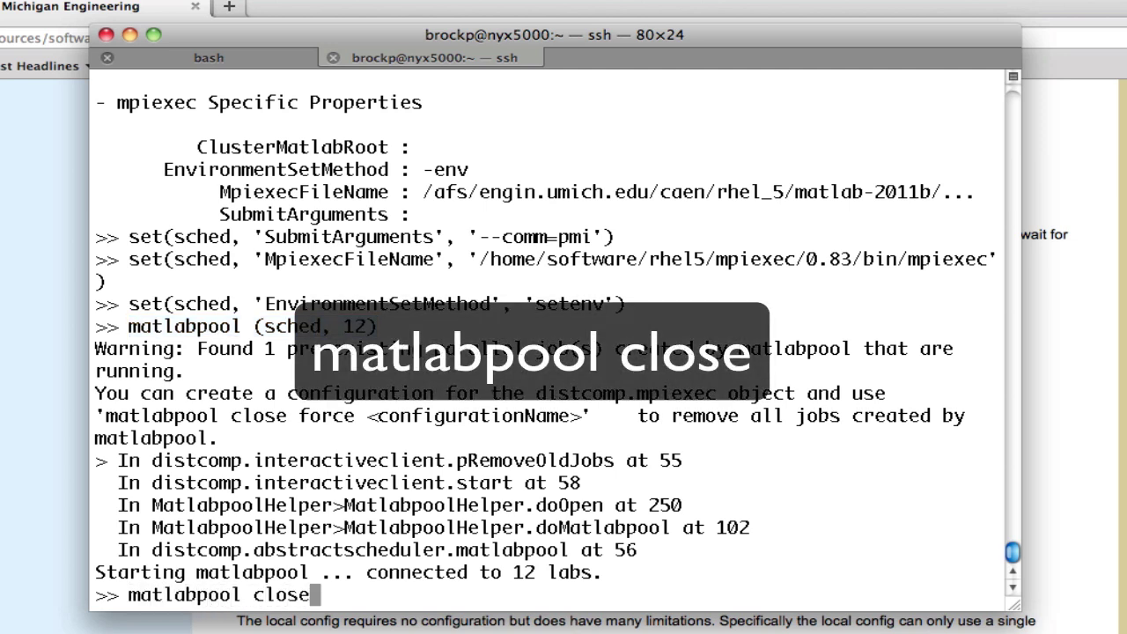
{"action": "key", "text": "Return"}
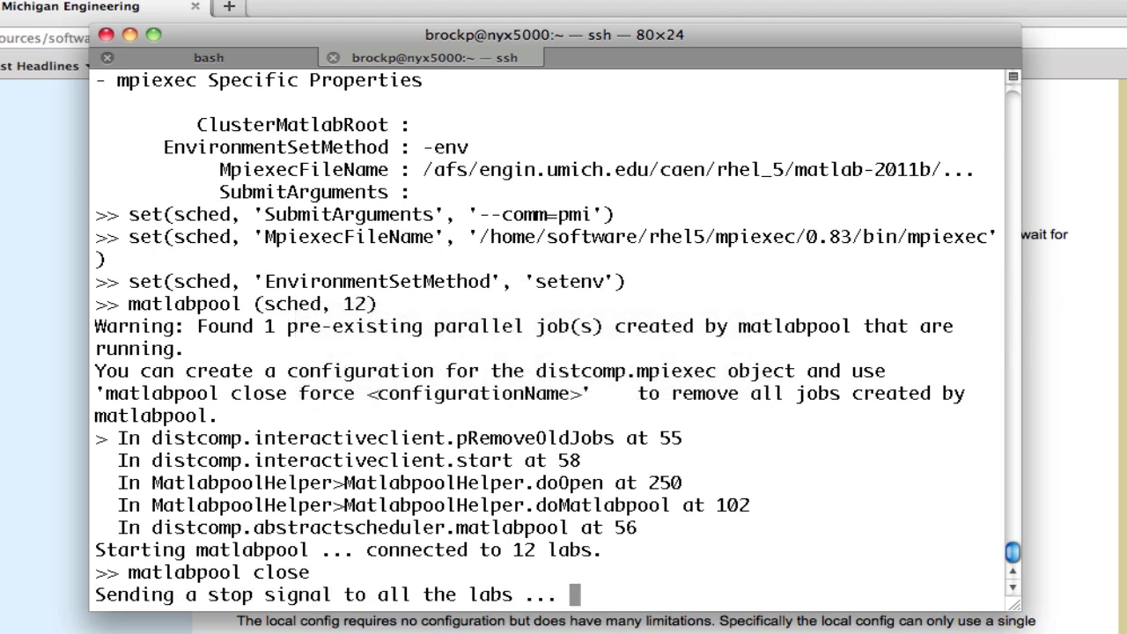
{"action": "key", "text": "super+Tab"}
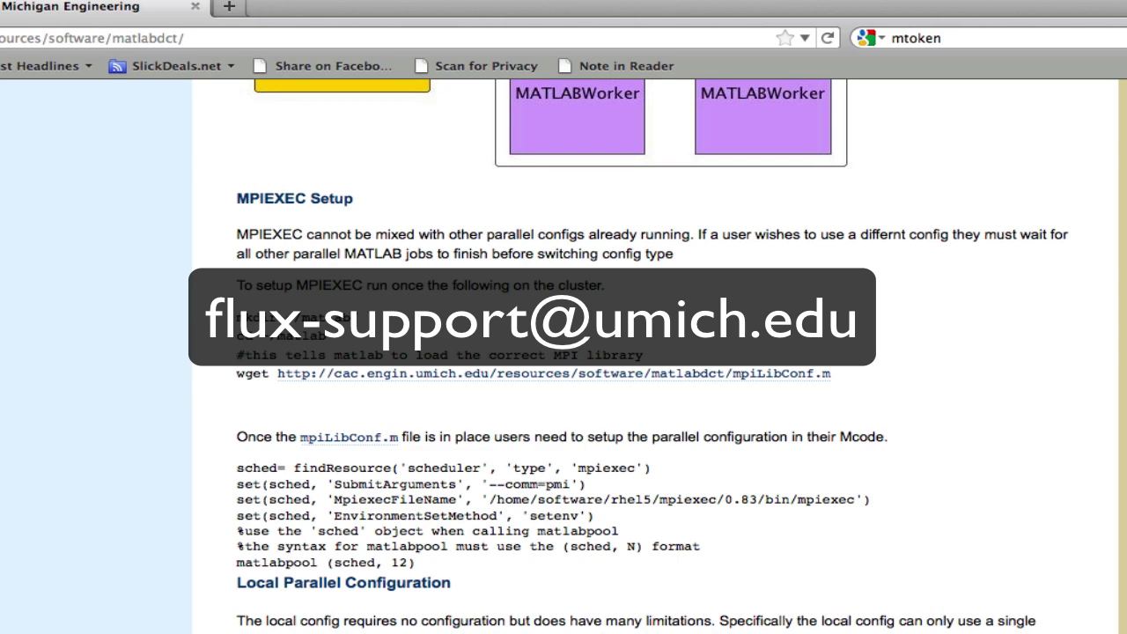
{"action": "scroll", "coordinate": [564, 353], "scroll_direction": "up", "scroll_amount": 15}
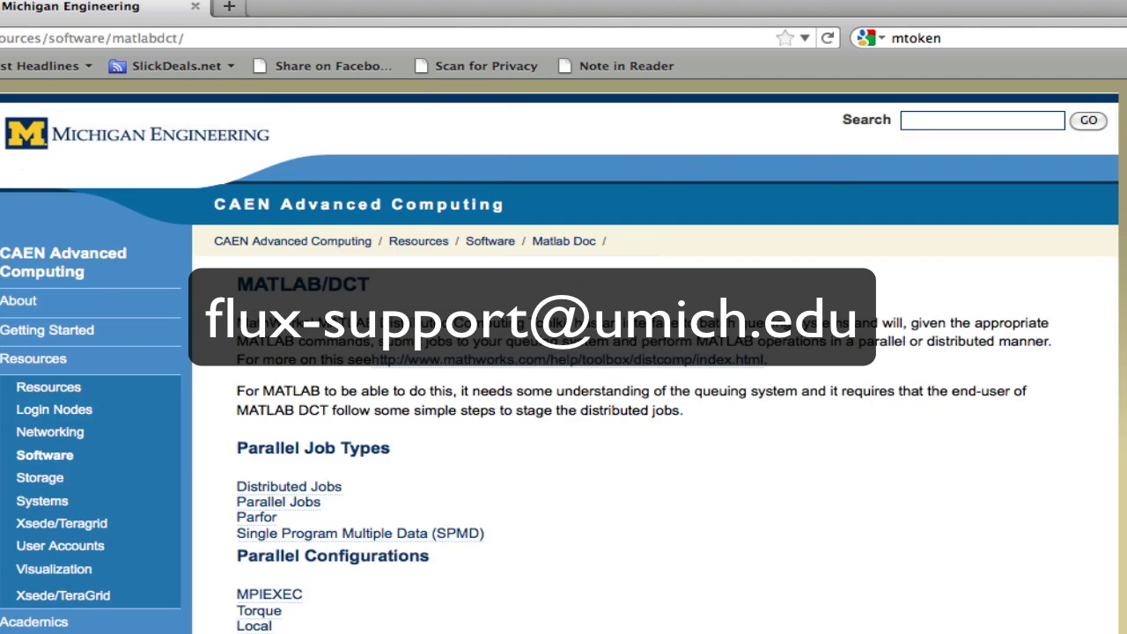
{"action": "left_click", "coordinate": [937, 126]}
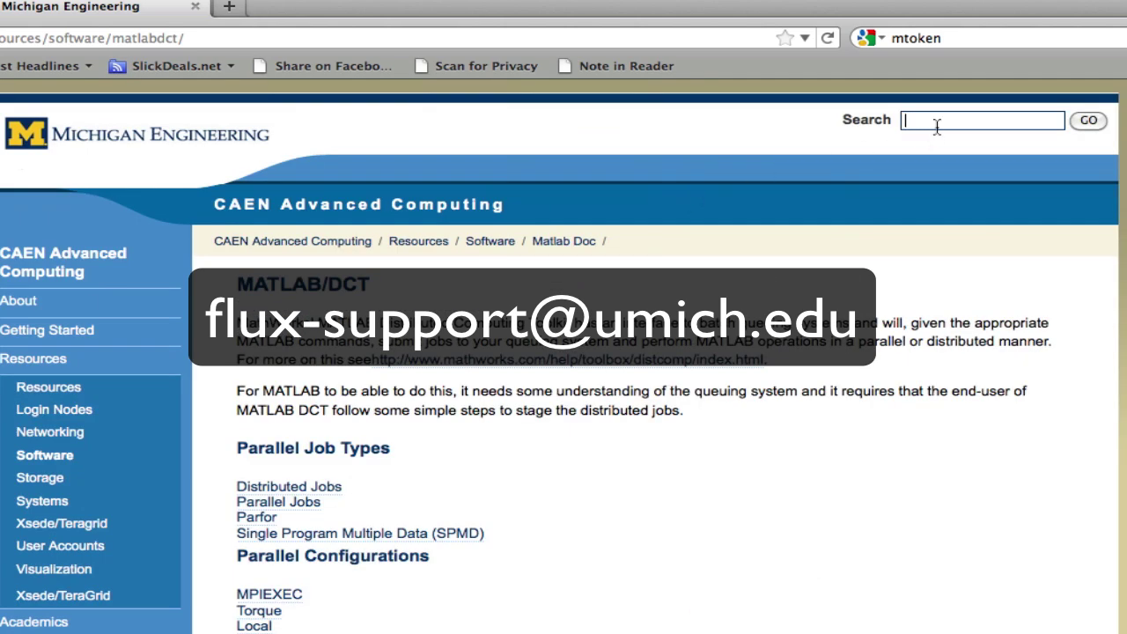